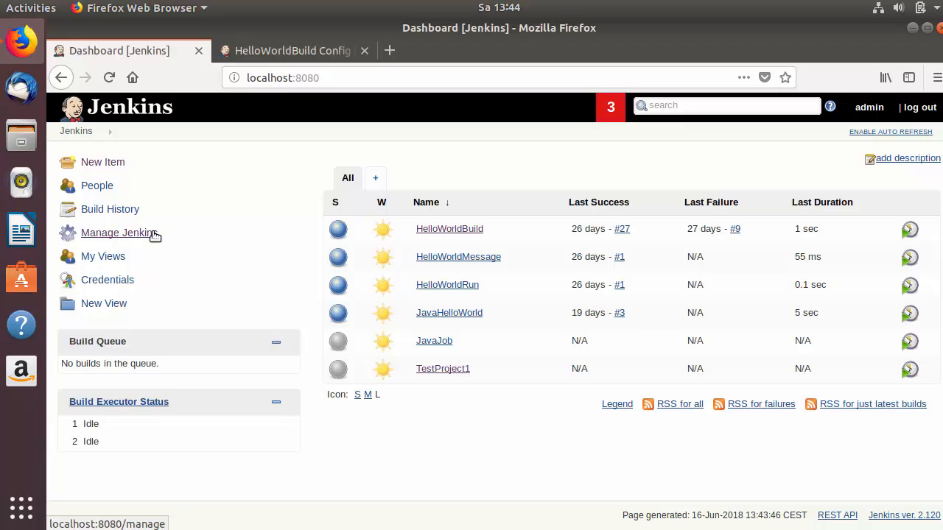
Open the Configure System page from Manage Jenkins and copy the home directory path.
{"action": "left_click", "coordinate": [122, 236]}
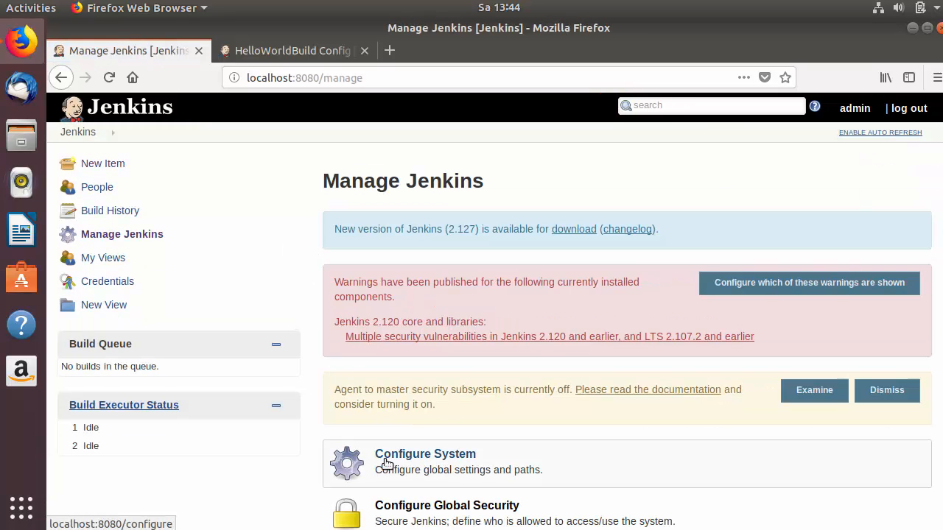
{"action": "left_click", "coordinate": [387, 463]}
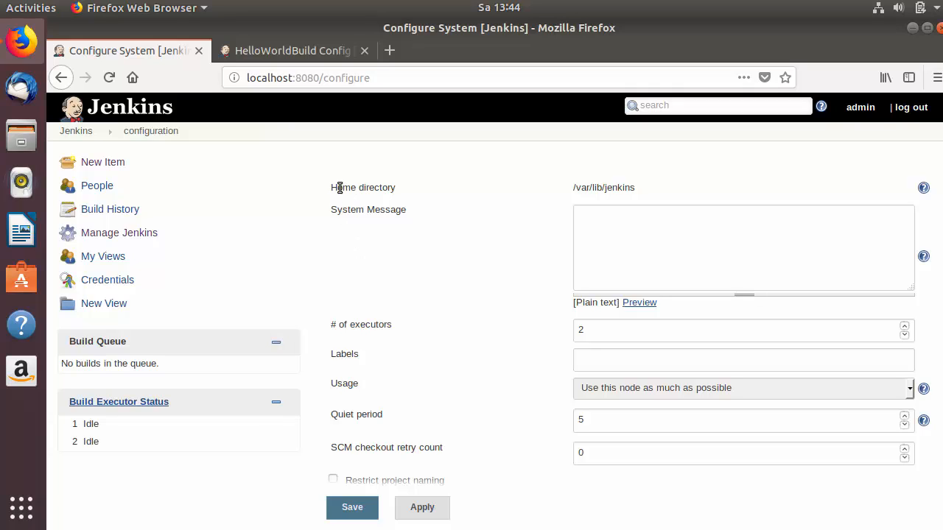
{"action": "left_click_drag", "start_coordinate": [333, 187], "coordinate": [391, 189]}
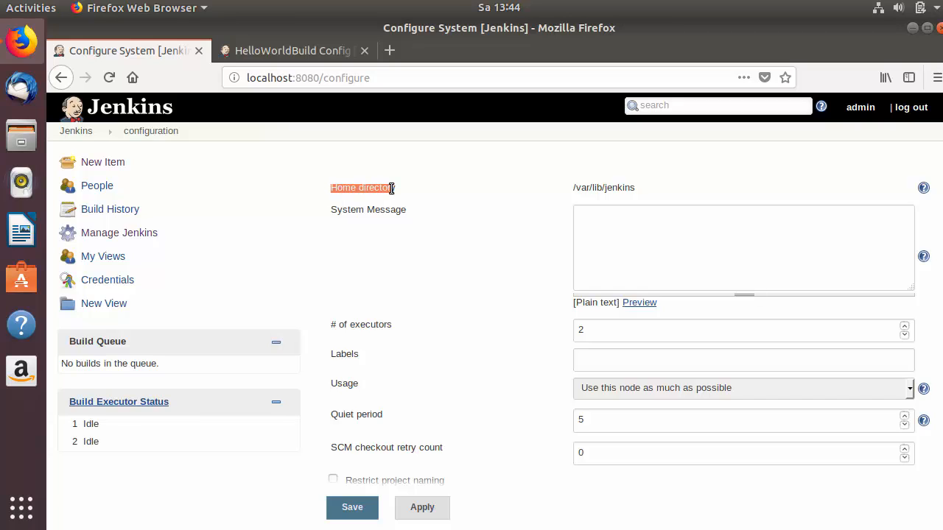
{"action": "left_click", "coordinate": [576, 189]}
{"action": "left_click_drag", "start_coordinate": [575, 189], "coordinate": [635, 190]}
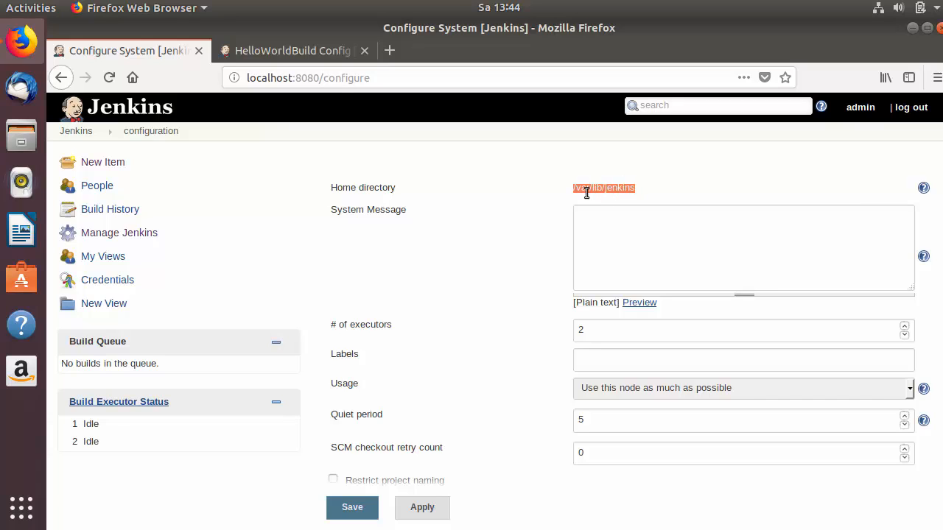
{"action": "left_click", "coordinate": [615, 193]}
{"action": "double_click", "coordinate": [615, 192]}
{"action": "left_click_drag", "start_coordinate": [642, 190], "coordinate": [570, 185]}
{"action": "key", "text": "ctrl+c"}
{"action": "left_click", "coordinate": [528, 231]}
Open a terminal and change to the copied directory /var/lib/jenkins.
{"action": "key", "text": "ctrl+alt+t"}
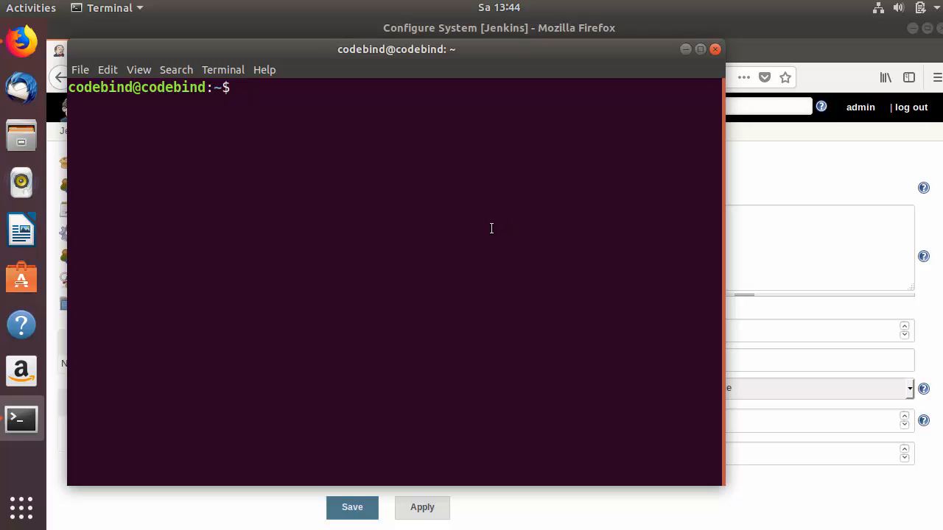
{"action": "type", "text": "cd"}
{"action": "right_click", "coordinate": [452, 227]}
{"action": "left_click", "coordinate": [477, 266]}
{"action": "key", "text": "Return"}
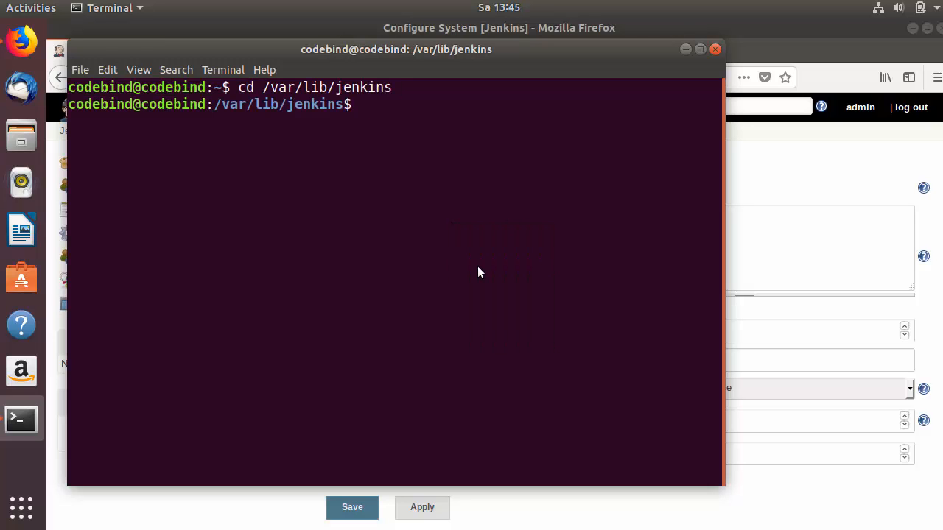
List the contents of the Jenkins home directory and examine config.xml and the jobs, nodes, plugins, users and workspace folders.
{"action": "type", "text": "ls"}
{"action": "key", "text": "Return"}
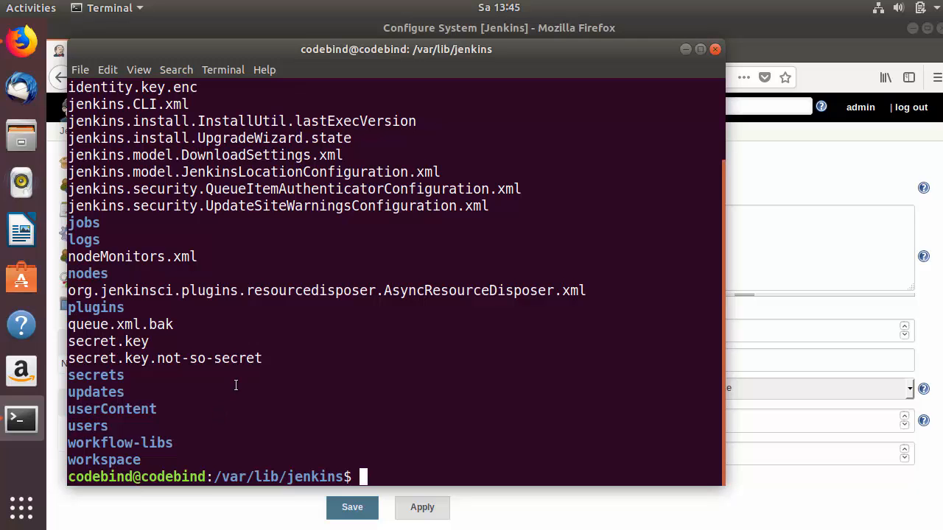
{"action": "scroll", "coordinate": [234, 384], "scroll_direction": "up", "scroll_amount": 2}
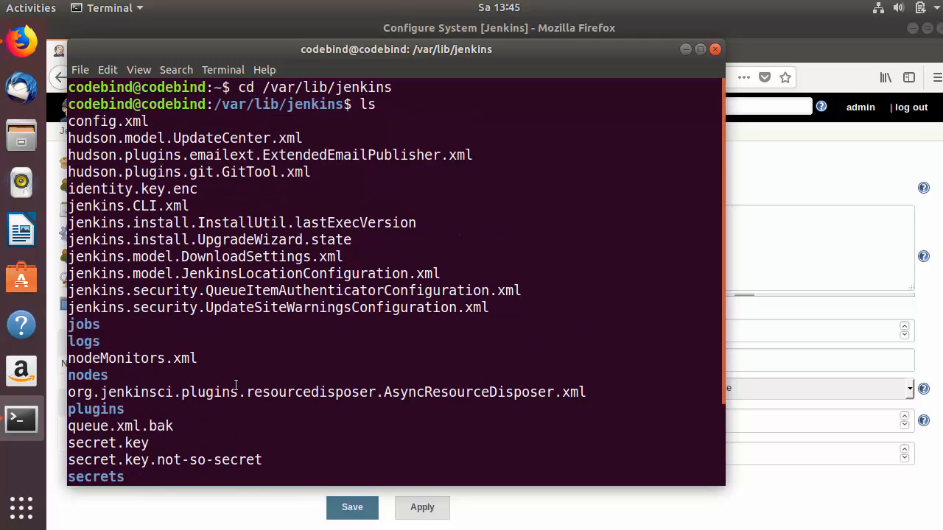
{"action": "double_click", "coordinate": [88, 125]}
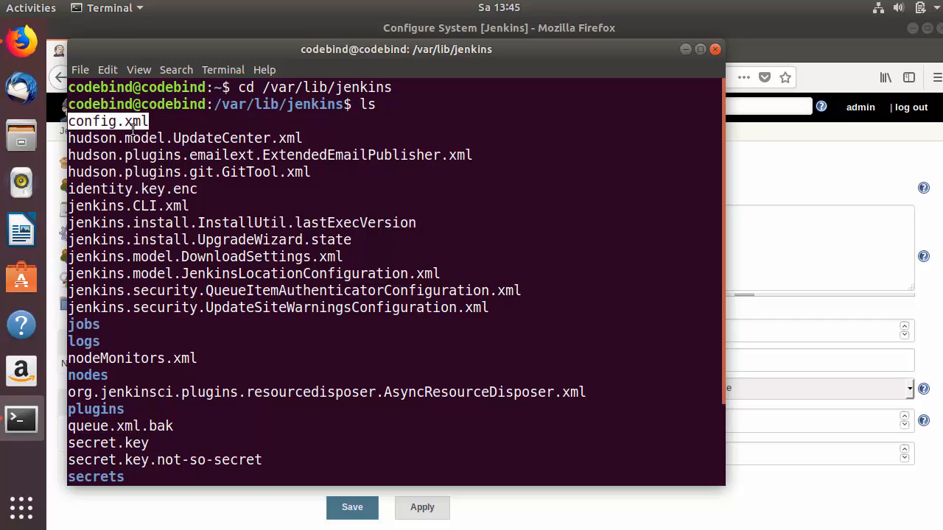
{"action": "scroll", "coordinate": [137, 155], "scroll_direction": "down", "scroll_amount": 2}
{"action": "double_click", "coordinate": [88, 222]}
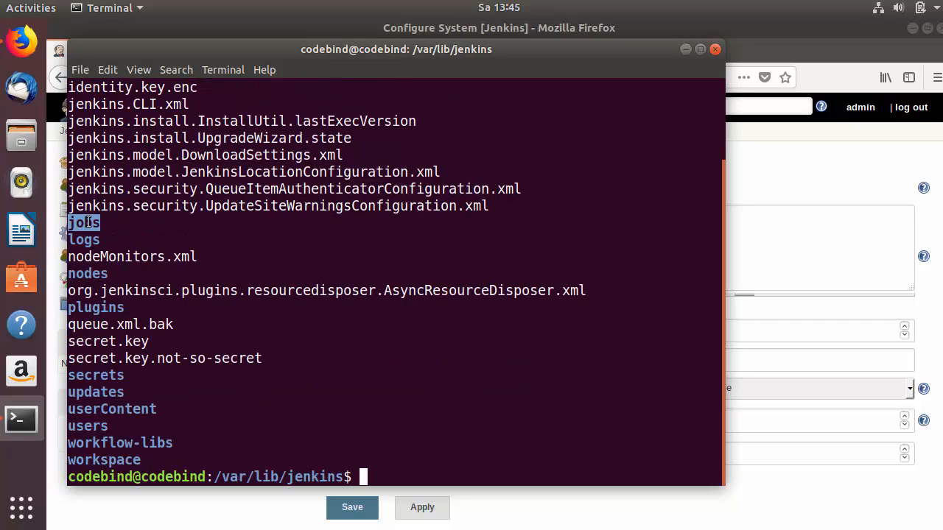
{"action": "double_click", "coordinate": [94, 274]}
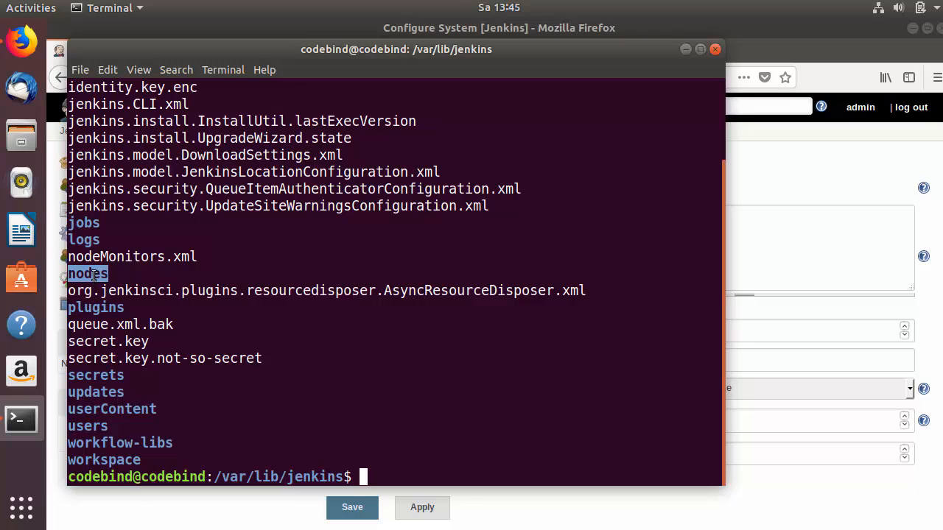
{"action": "double_click", "coordinate": [100, 307]}
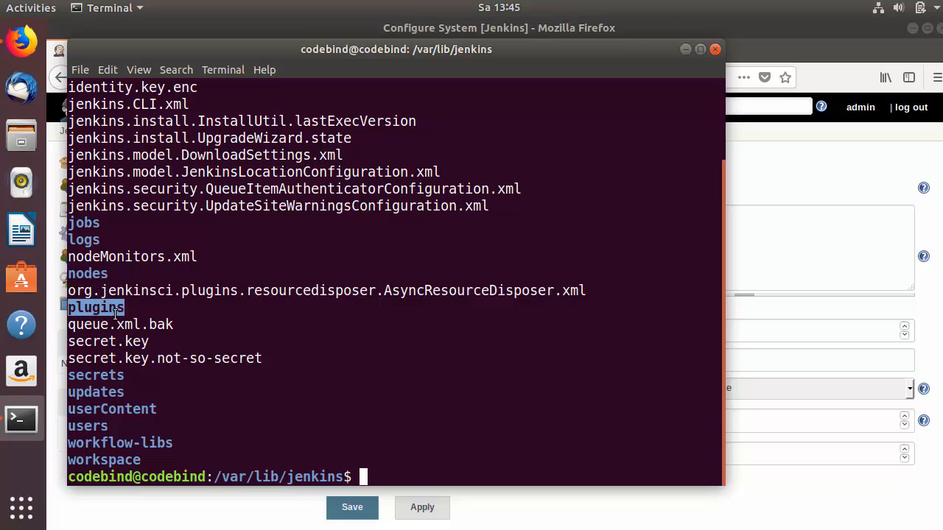
{"action": "double_click", "coordinate": [98, 426]}
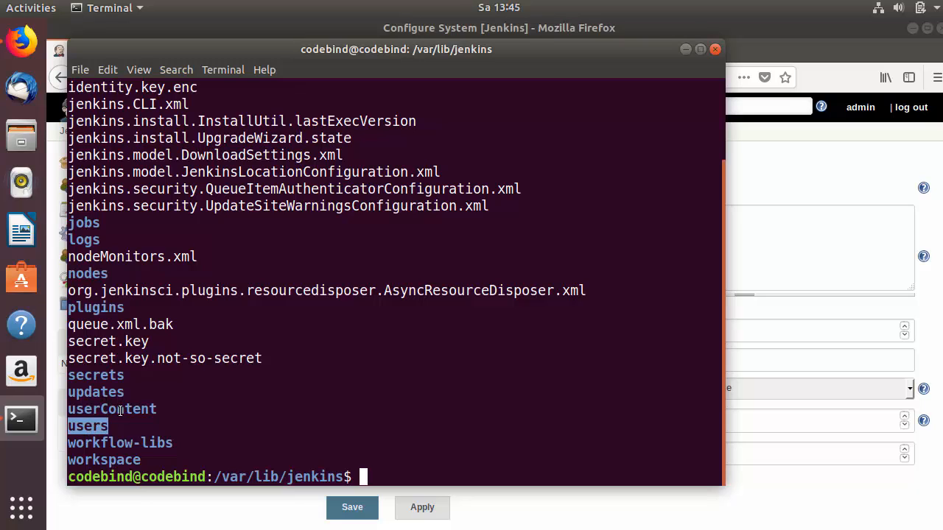
{"action": "double_click", "coordinate": [104, 460]}
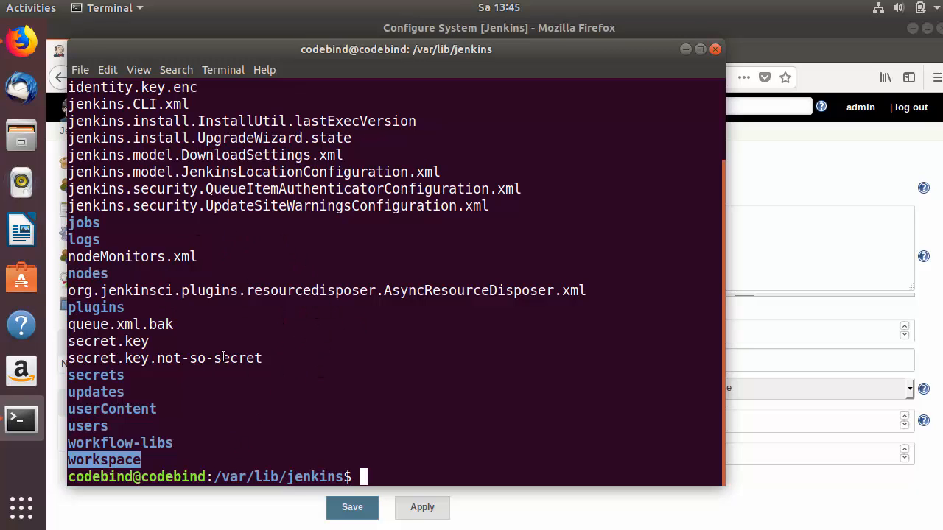
Return to Configure System in Firefox and read the Home directory help on ways to change JENKINS_HOME, closing the help at the end.
{"action": "left_click", "coordinate": [252, 523]}
{"action": "left_click", "coordinate": [926, 190]}
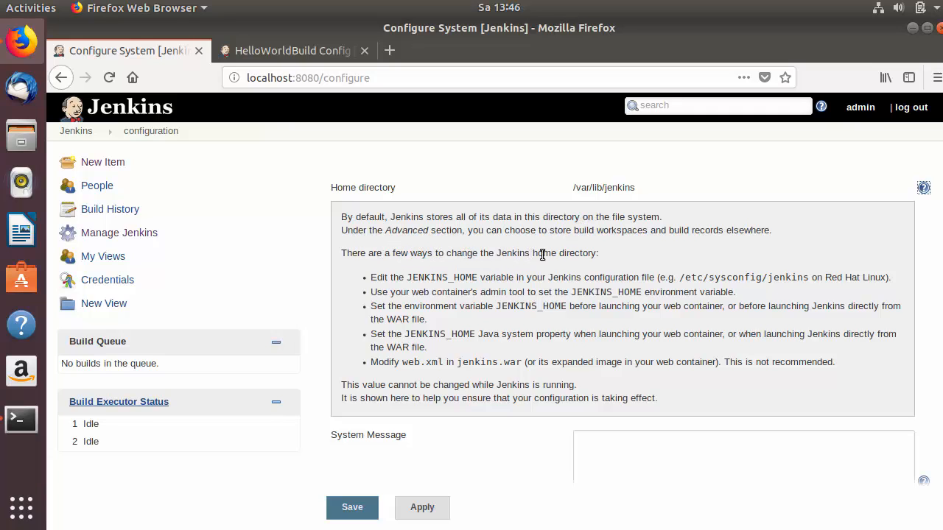
{"action": "left_click_drag", "start_coordinate": [368, 272], "coordinate": [835, 366]}
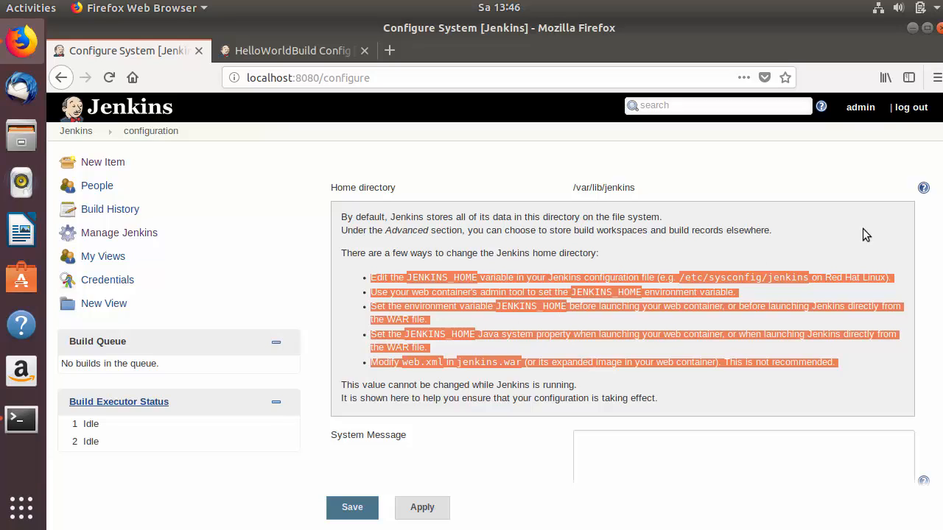
{"action": "left_click", "coordinate": [922, 188]}
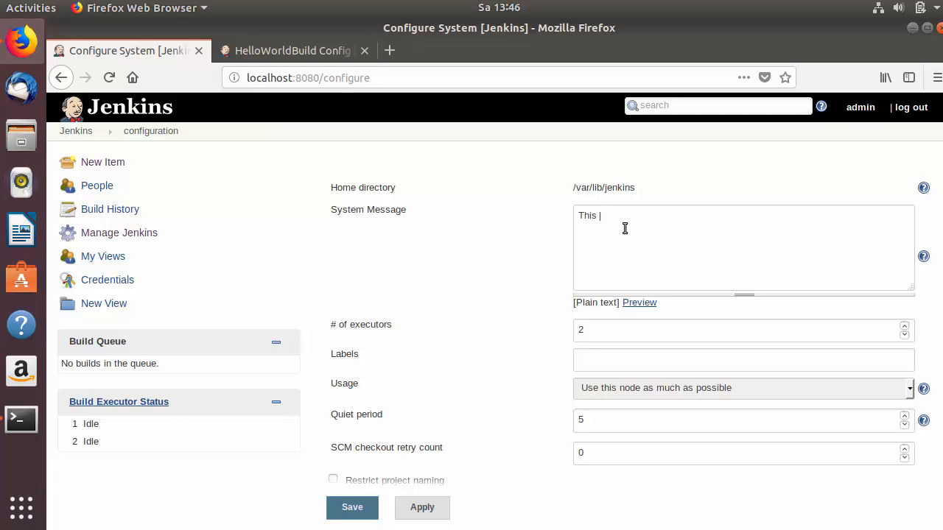
Set the System Message to "This is my Jenkins home page", save, and check the message on the dashboard.
{"action": "type", "text": "Jenkins home page"}
{"action": "left_click", "coordinate": [353, 508]}
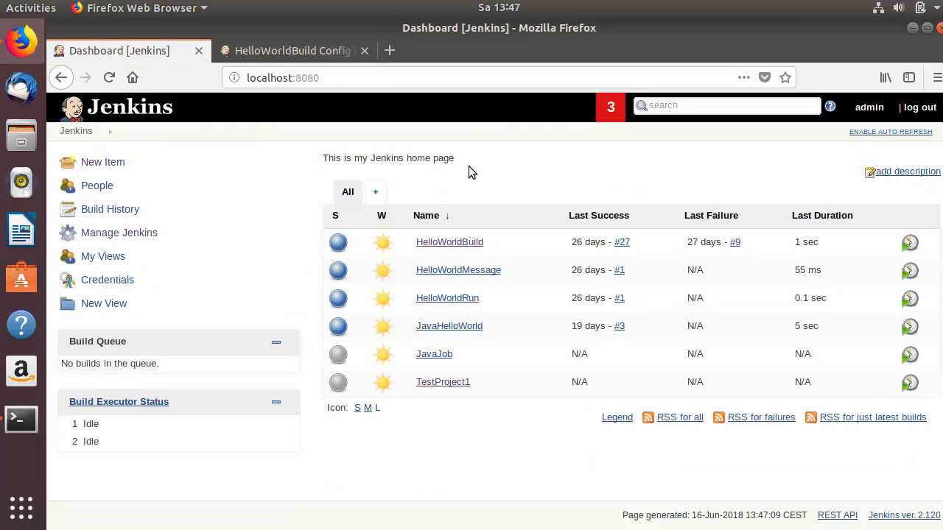
{"action": "left_click_drag", "start_coordinate": [466, 159], "coordinate": [322, 153]}
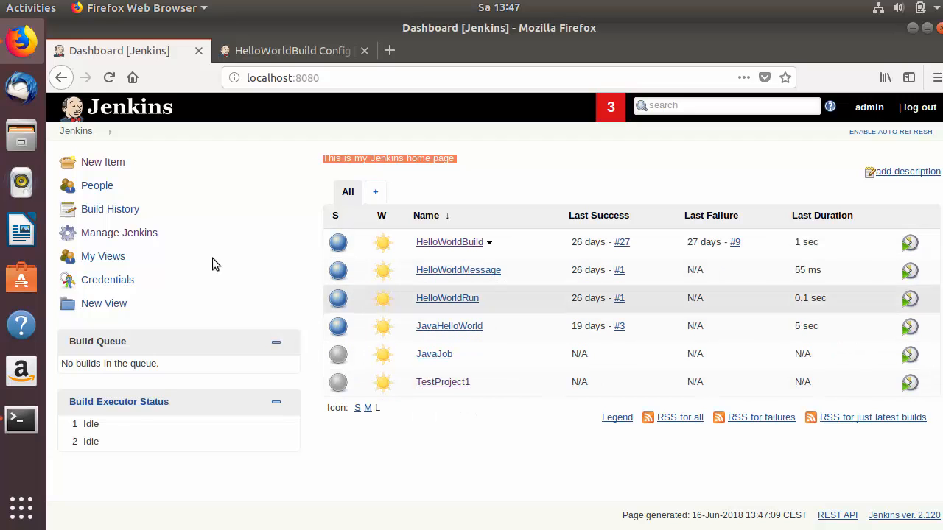
Reopen the Configure System page and examine the System Message and its markup format label.
{"action": "left_click", "coordinate": [137, 233]}
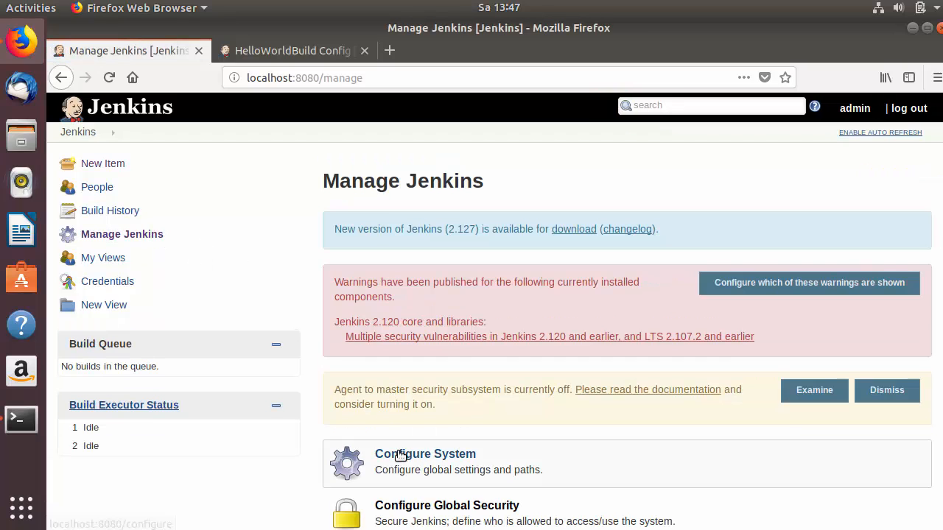
{"action": "left_click", "coordinate": [400, 455]}
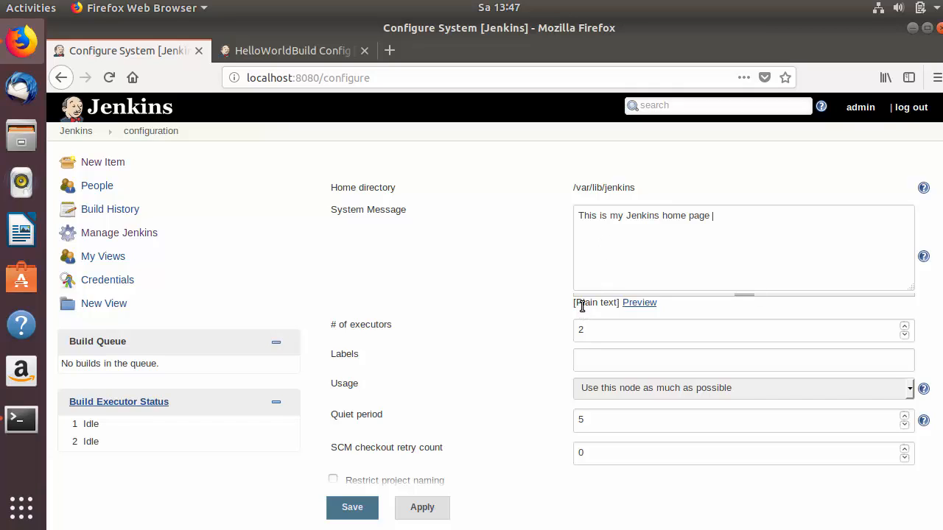
{"action": "mouse_move", "coordinate": [578, 305]}
{"action": "left_mouse_down"}
{"action": "mouse_move", "coordinate": [615, 303]}
{"action": "mouse_move", "coordinate": [579, 306]}
{"action": "left_mouse_up"}
{"action": "left_click_drag", "start_coordinate": [714, 214], "coordinate": [580, 211]}
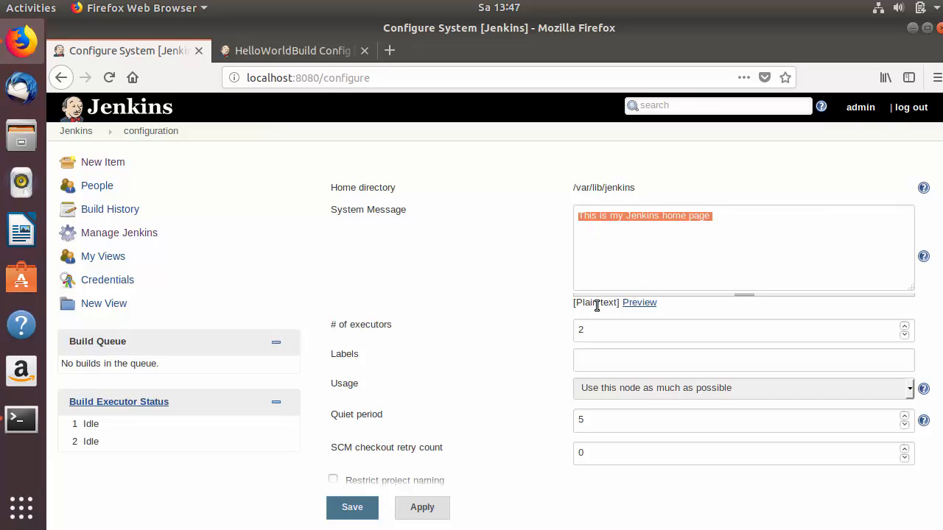
{"action": "left_click_drag", "start_coordinate": [590, 304], "coordinate": [609, 303]}
{"action": "left_click", "coordinate": [614, 249]}
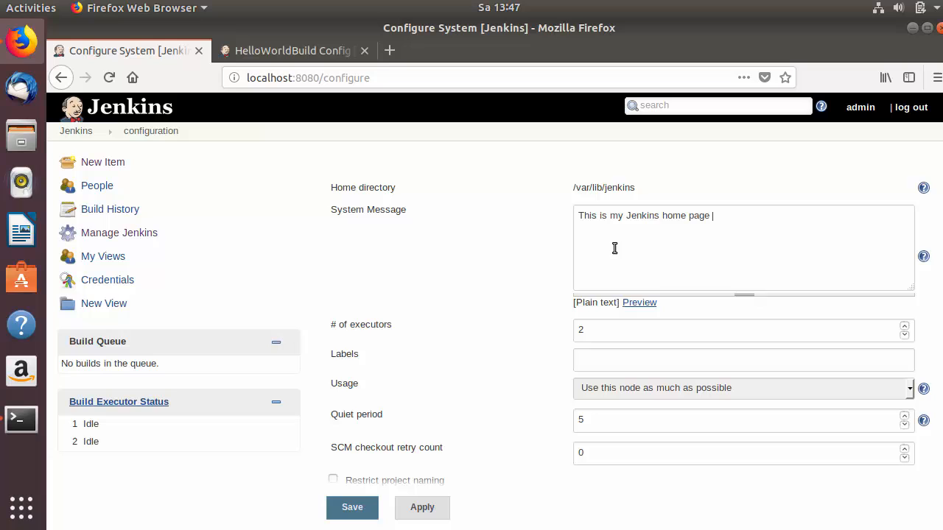
Open Manage Jenkins in a separate browser tab and go to Configure Global Security.
{"action": "middle_click", "coordinate": [139, 232]}
{"action": "left_click", "coordinate": [282, 51]}
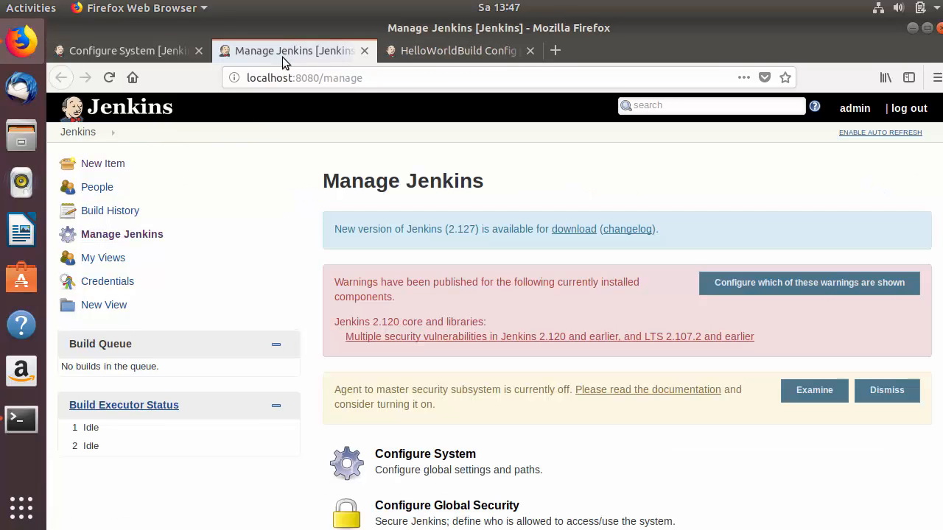
{"action": "scroll", "coordinate": [427, 357], "scroll_direction": "down", "scroll_amount": 2}
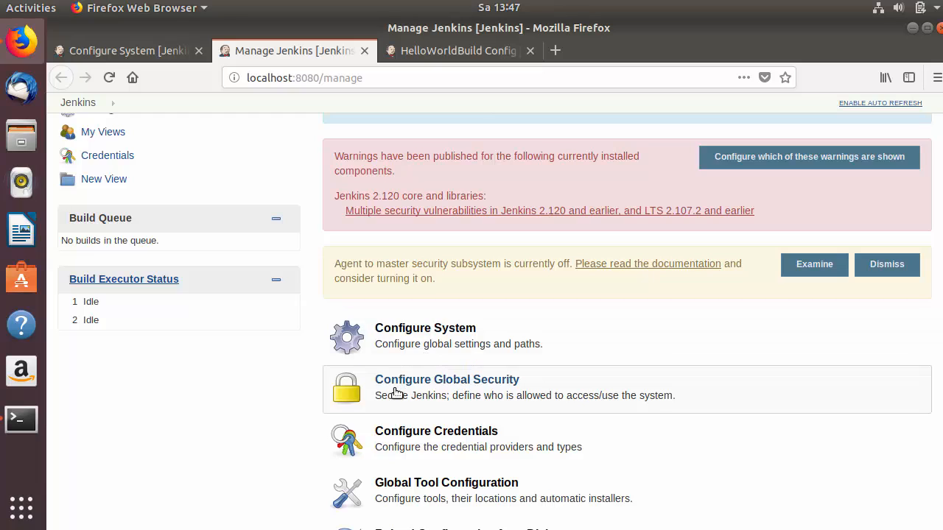
{"action": "left_click", "coordinate": [425, 389]}
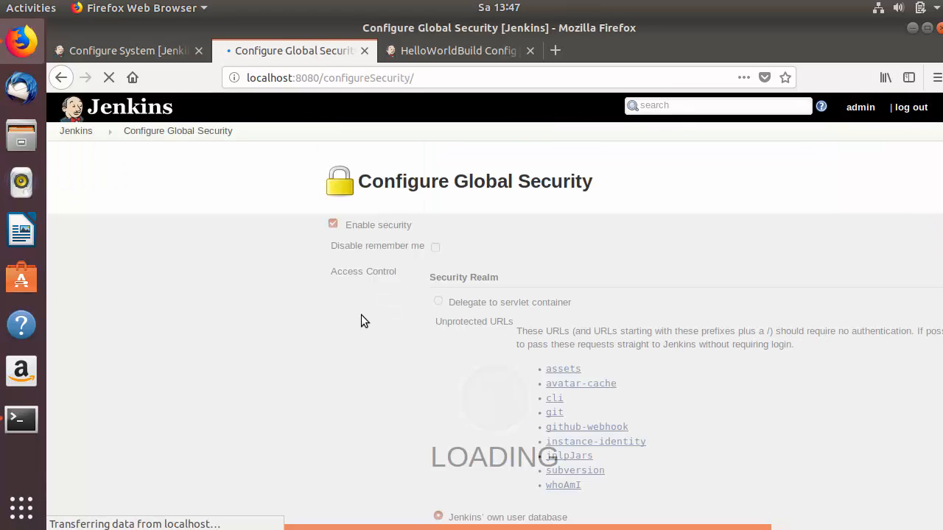
Set the Markup Formatter to Safe HTML and save the global security settings.
{"action": "scroll", "coordinate": [348, 322], "scroll_direction": "down", "scroll_amount": 3}
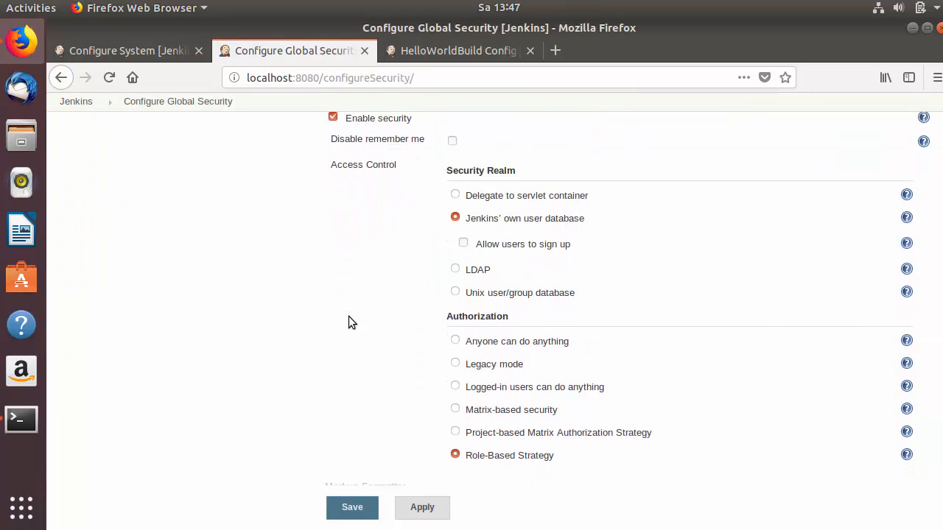
{"action": "scroll", "coordinate": [349, 322], "scroll_direction": "down", "scroll_amount": 3}
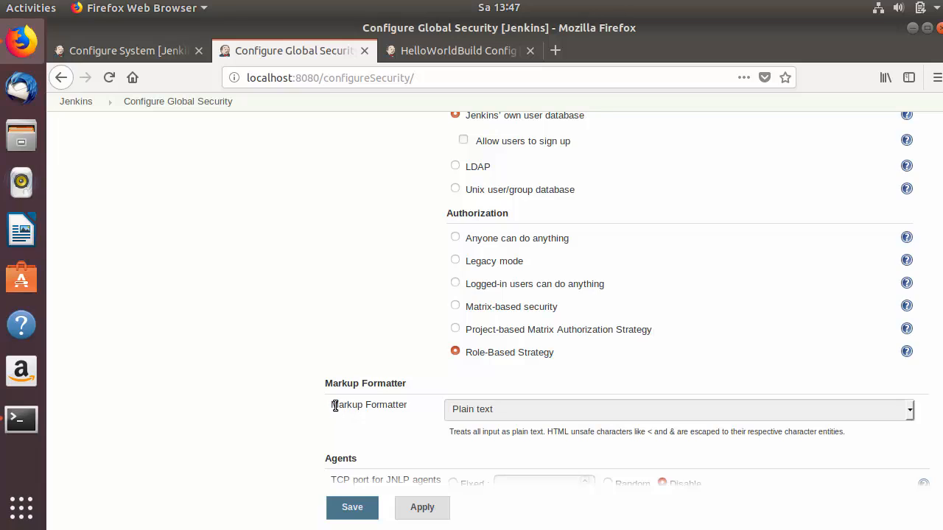
{"action": "scroll", "coordinate": [374, 405], "scroll_direction": "down", "scroll_amount": 1}
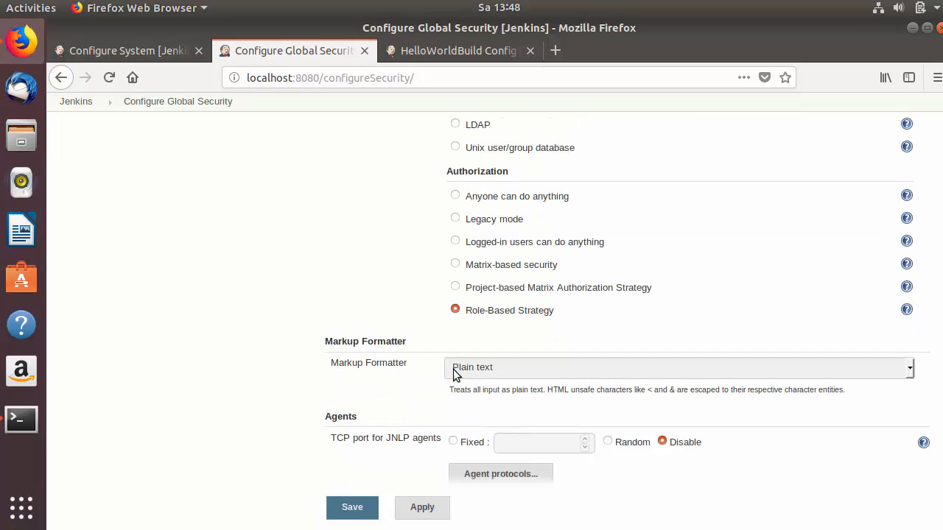
{"action": "left_click", "coordinate": [494, 370]}
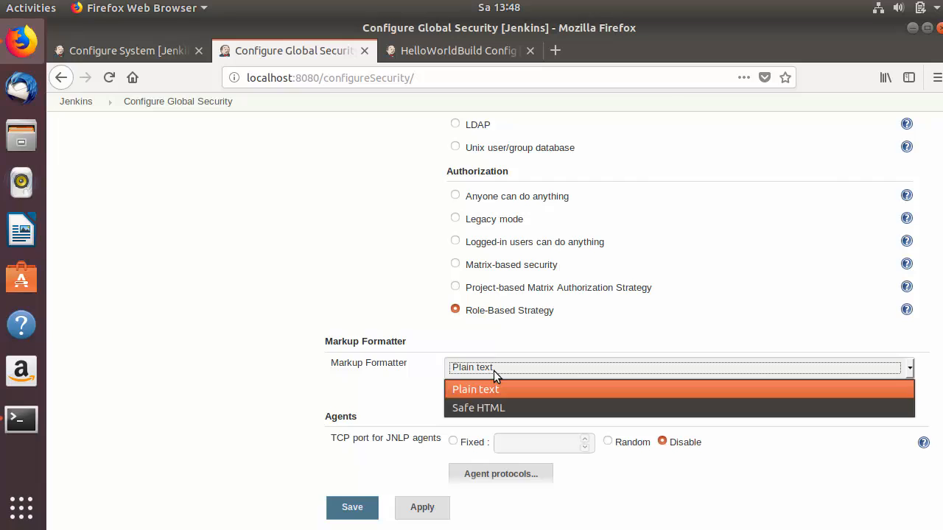
{"action": "left_click", "coordinate": [486, 410]}
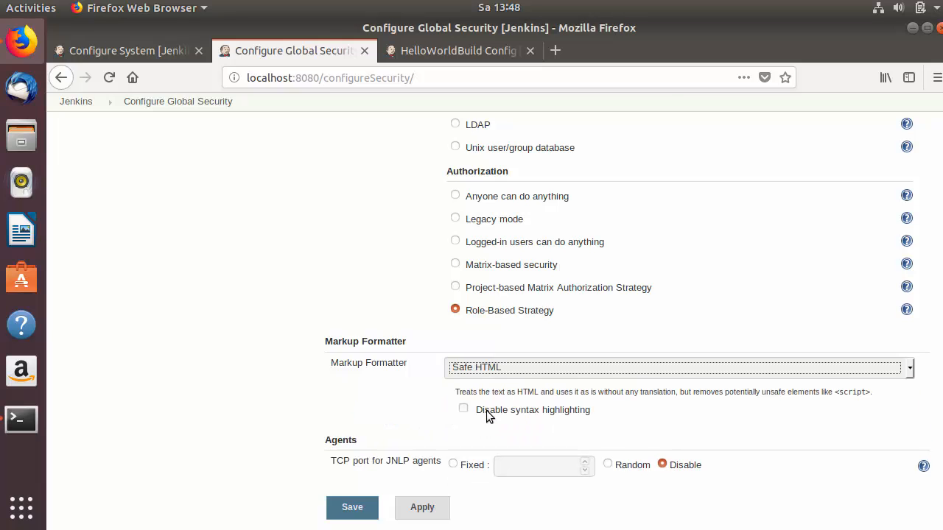
{"action": "left_click", "coordinate": [352, 508]}
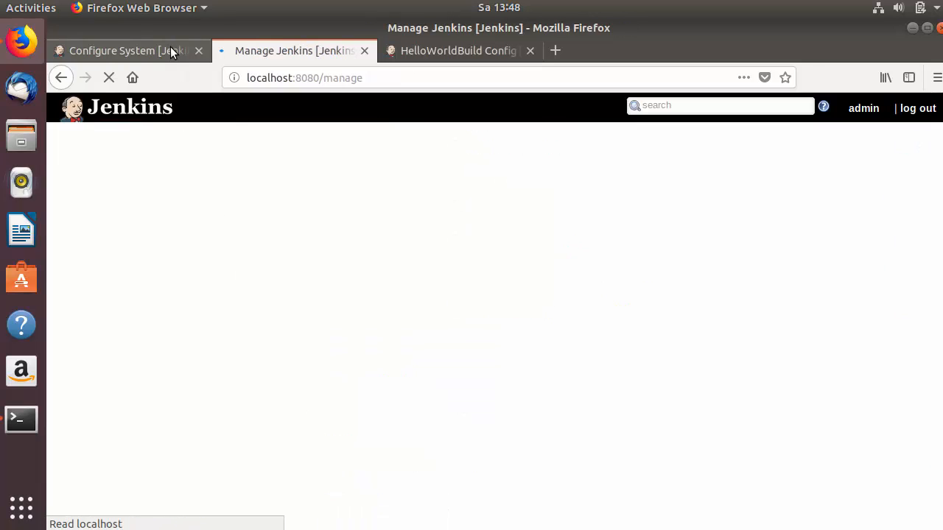
Return to the Configure System tab and reload it to pick up the new markup format.
{"action": "left_click", "coordinate": [170, 46]}
{"action": "left_click", "coordinate": [296, 51]}
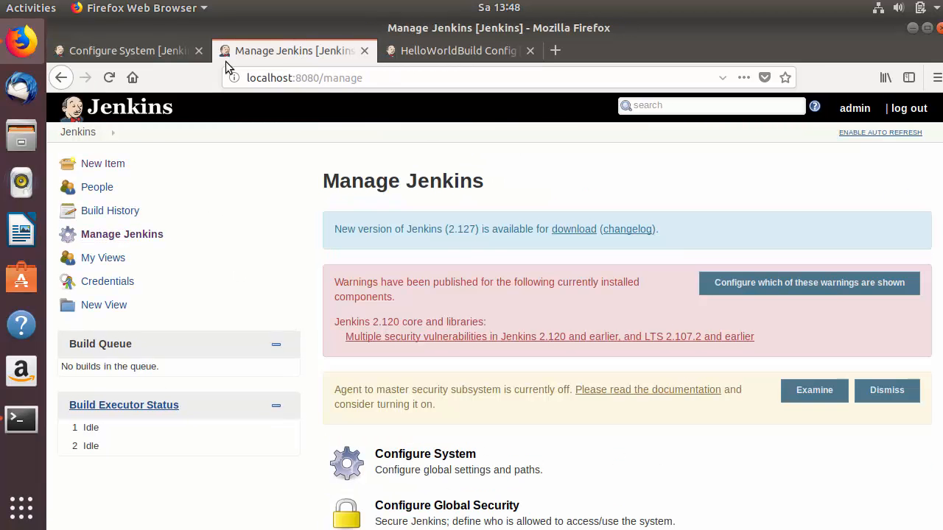
{"action": "left_click", "coordinate": [148, 49]}
{"action": "left_click", "coordinate": [109, 78]}
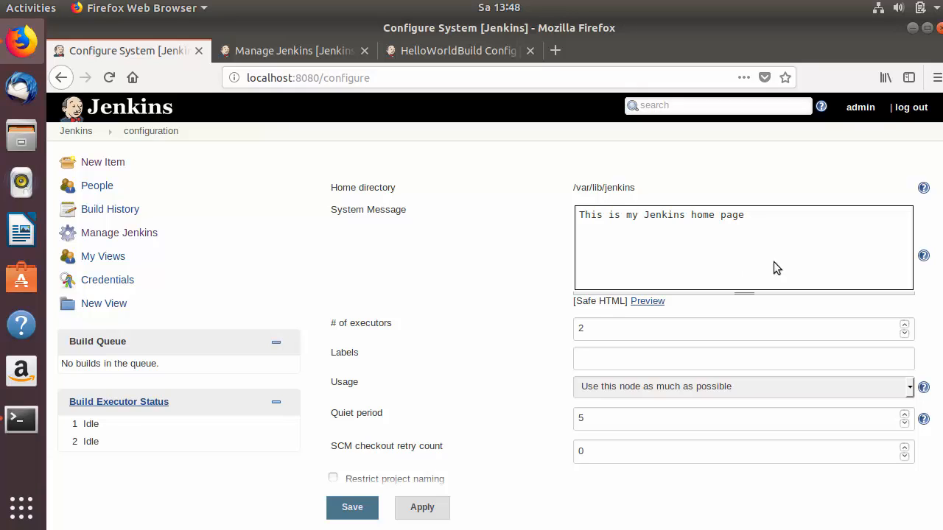
Wrap the System Message text "This is my Jenkins home page" in <h1> tags and preview the formatted result.
{"action": "left_click_drag", "start_coordinate": [779, 221], "coordinate": [575, 209]}
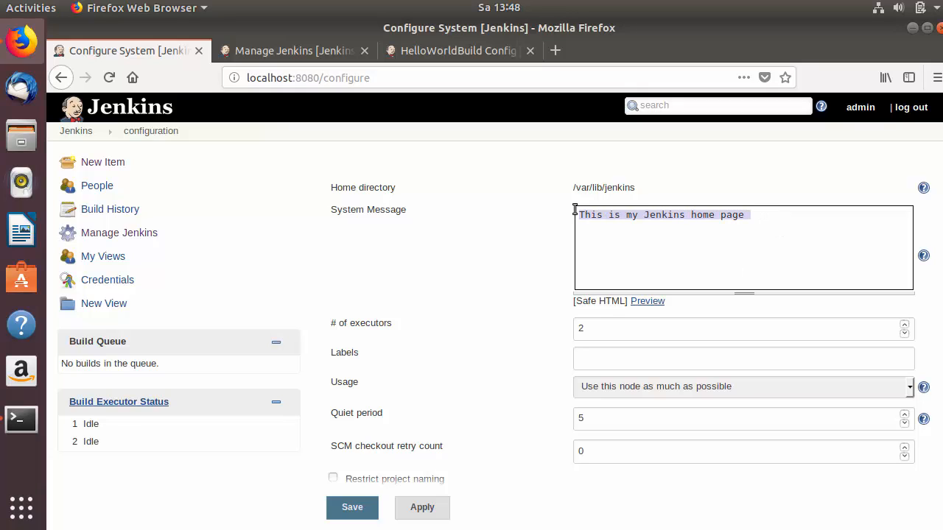
{"action": "left_click", "coordinate": [578, 222]}
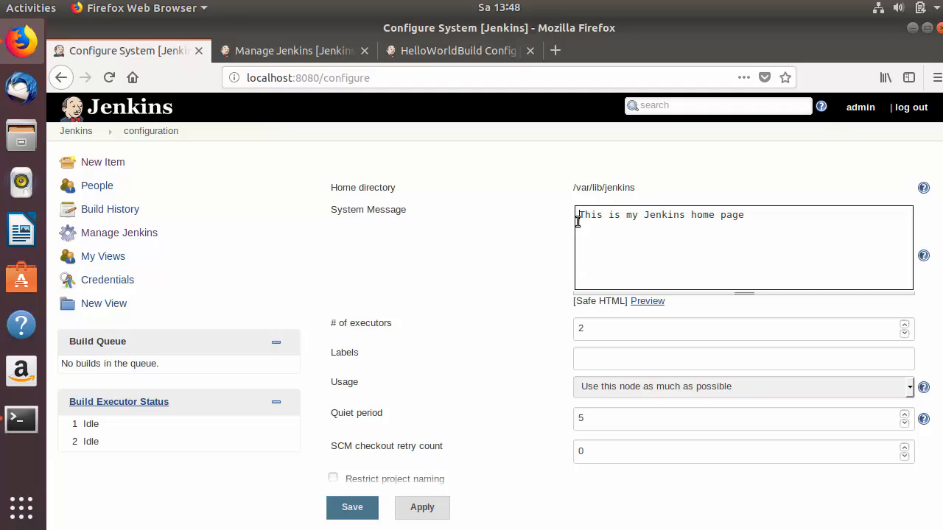
{"action": "type", "text": "<"}
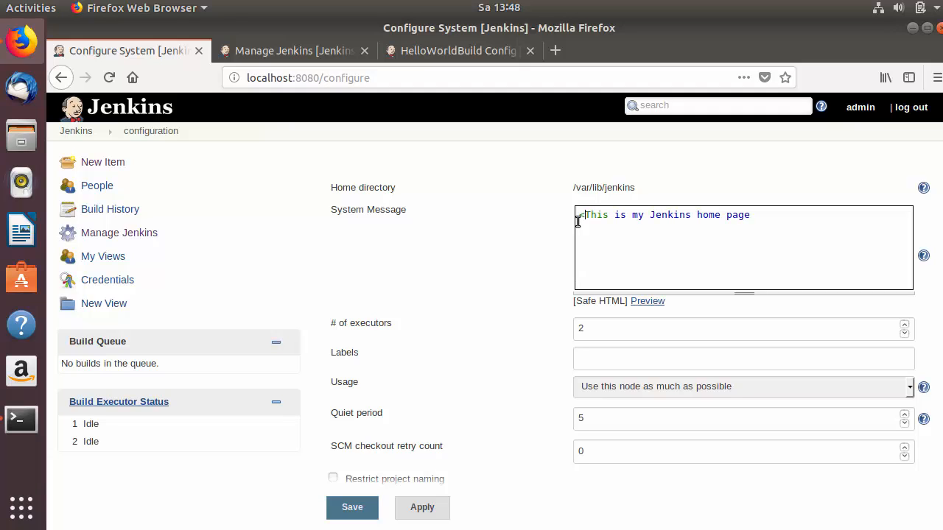
{"action": "type", "text": "h1"}
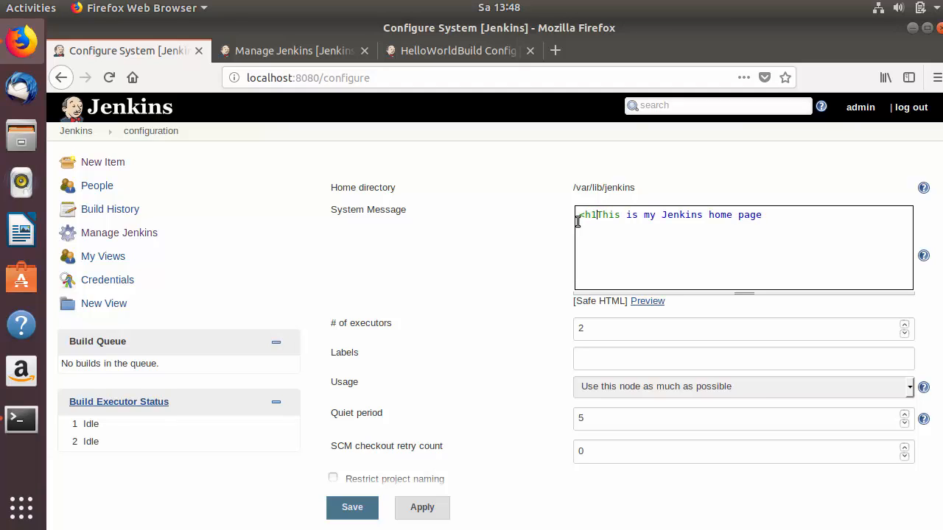
{"action": "type", "text": ">"}
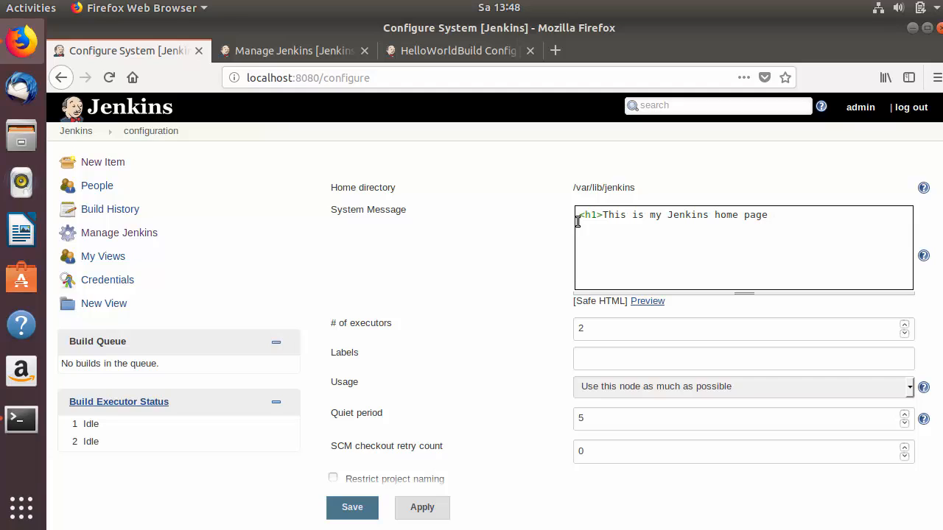
{"action": "type", "text": "</h1>"}
{"action": "left_click", "coordinate": [639, 302]}
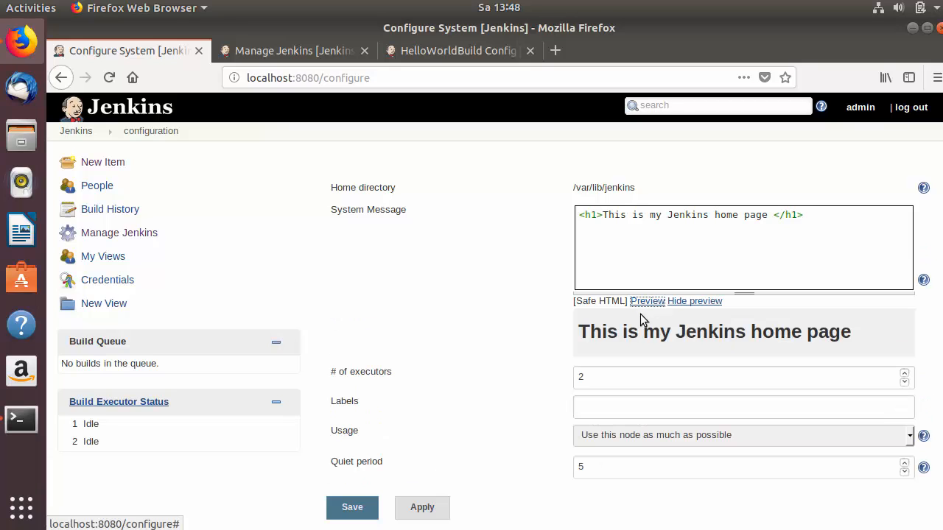
{"action": "left_click_drag", "start_coordinate": [853, 333], "coordinate": [583, 326]}
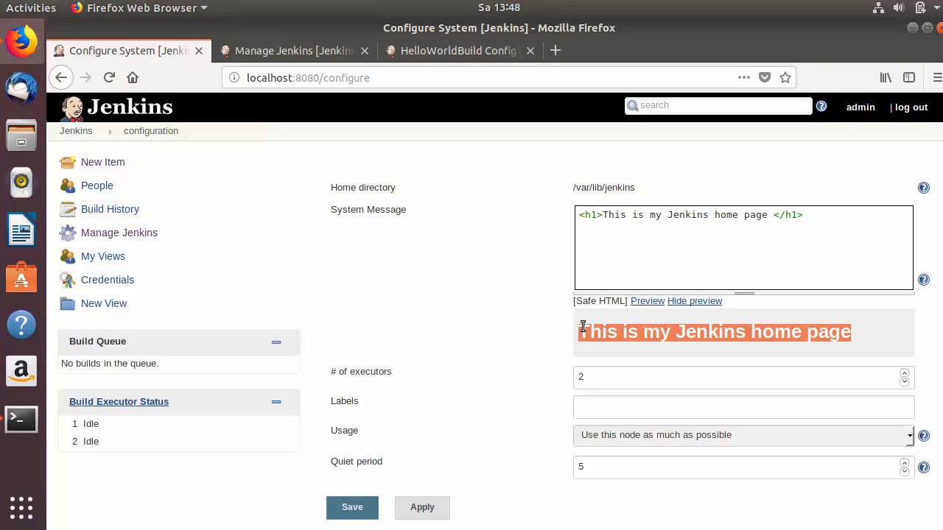
Save the system configuration, check the message heading on the dashboard, and return to the Configure System page.
{"action": "left_click", "coordinate": [352, 507]}
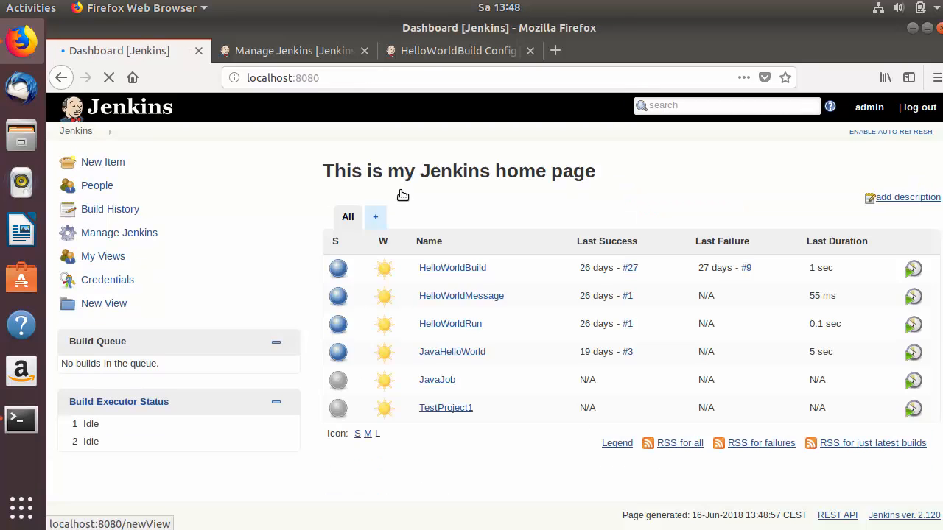
{"action": "left_click_drag", "start_coordinate": [324, 171], "coordinate": [598, 170]}
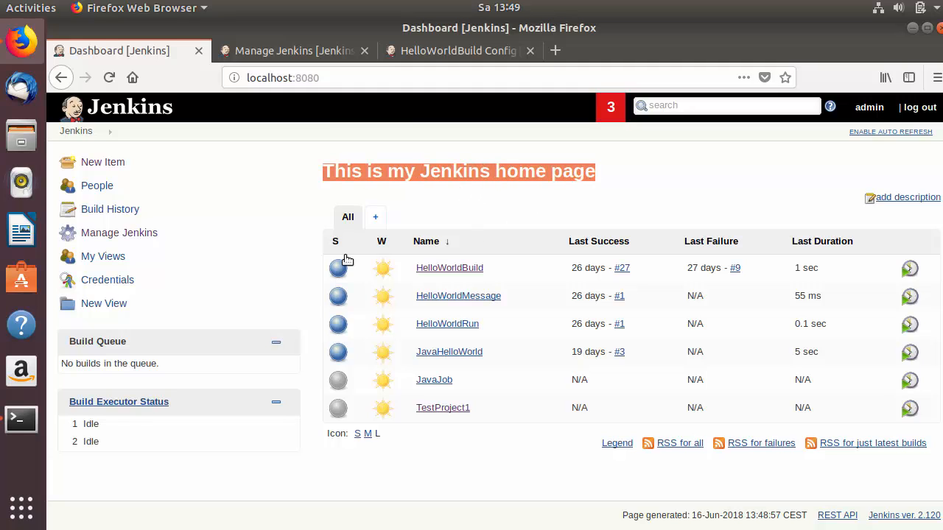
{"action": "left_click", "coordinate": [150, 235]}
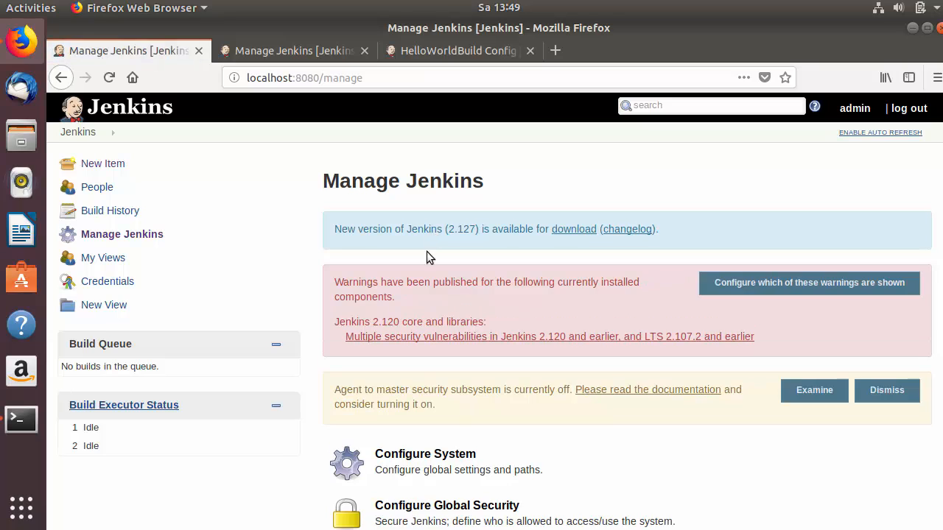
{"action": "left_click", "coordinate": [430, 463]}
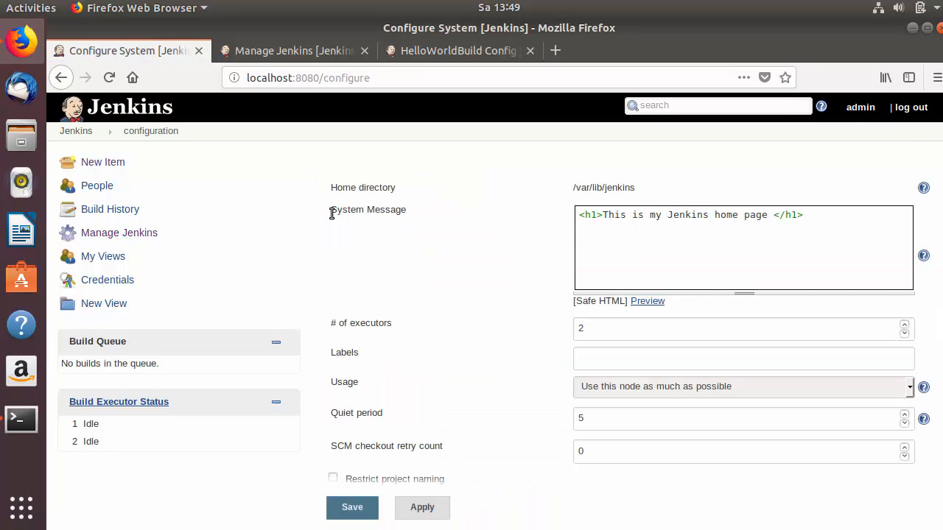
Try setting the number of executors to 1 and restore it to 2.
{"action": "scroll", "coordinate": [356, 239], "scroll_direction": "down", "scroll_amount": 2}
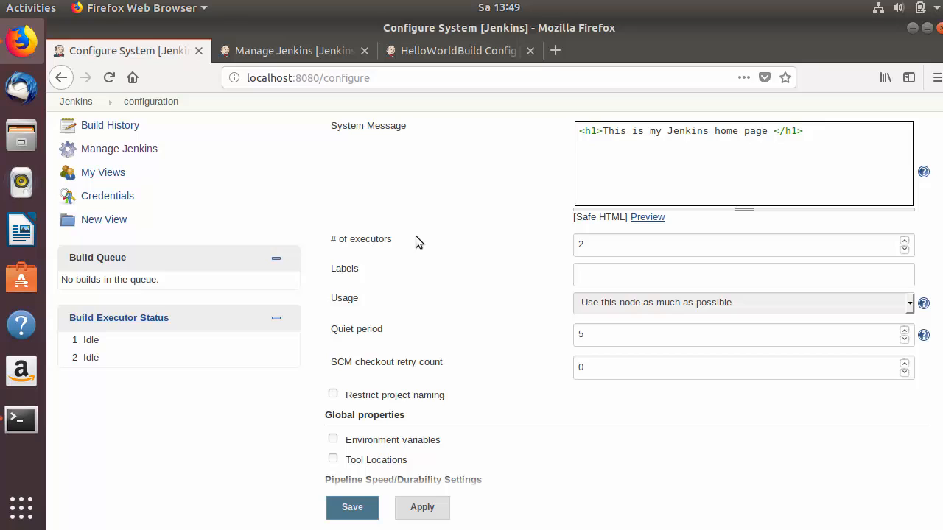
{"action": "left_click", "coordinate": [593, 250]}
{"action": "left_click_drag", "start_coordinate": [593, 250], "coordinate": [579, 248]}
{"action": "left_click_drag", "start_coordinate": [644, 248], "coordinate": [579, 246]}
{"action": "left_click", "coordinate": [603, 247]}
{"action": "key", "text": "BackSpace"}
{"action": "type", "text": "1"}
{"action": "left_click", "coordinate": [905, 241]}
Examine the Labels setting below the number of executors, leaving the field empty.
{"action": "double_click", "coordinate": [351, 268]}
{"action": "left_click", "coordinate": [635, 274]}
{"action": "double_click", "coordinate": [351, 270]}
{"action": "scroll", "coordinate": [353, 271], "scroll_direction": "down", "scroll_amount": 1}
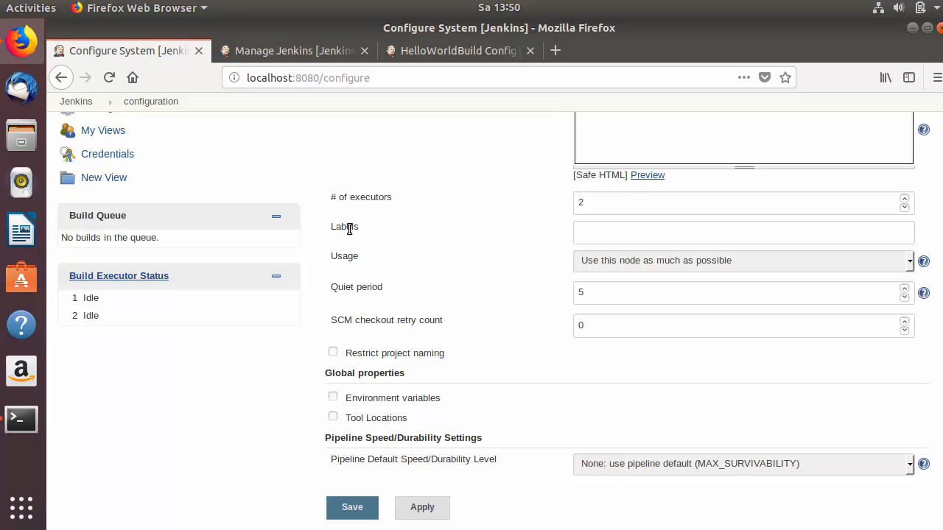
{"action": "double_click", "coordinate": [349, 229]}
Try the Usage option "Only build jobs with label expressions matching this node" and switch back to "Use this node as much as possible".
{"action": "double_click", "coordinate": [345, 257]}
{"action": "left_click", "coordinate": [634, 264]}
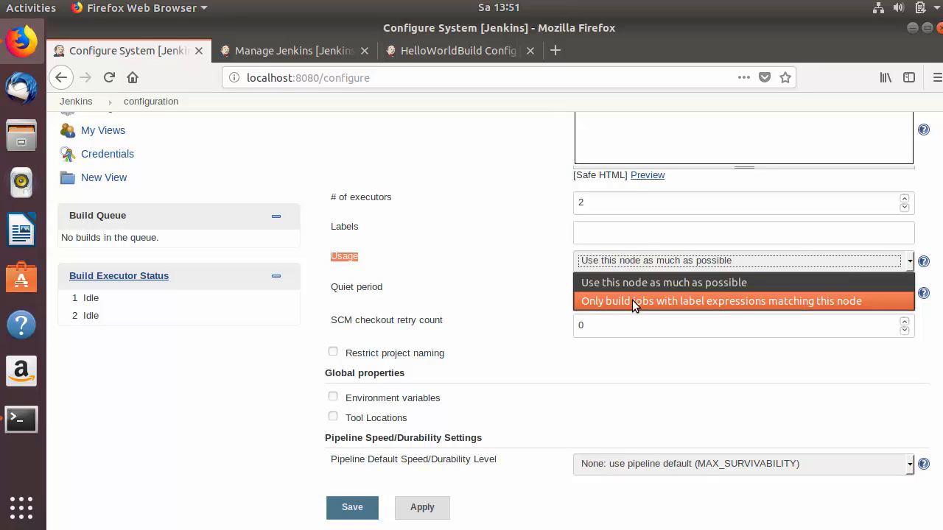
{"action": "left_click", "coordinate": [632, 300]}
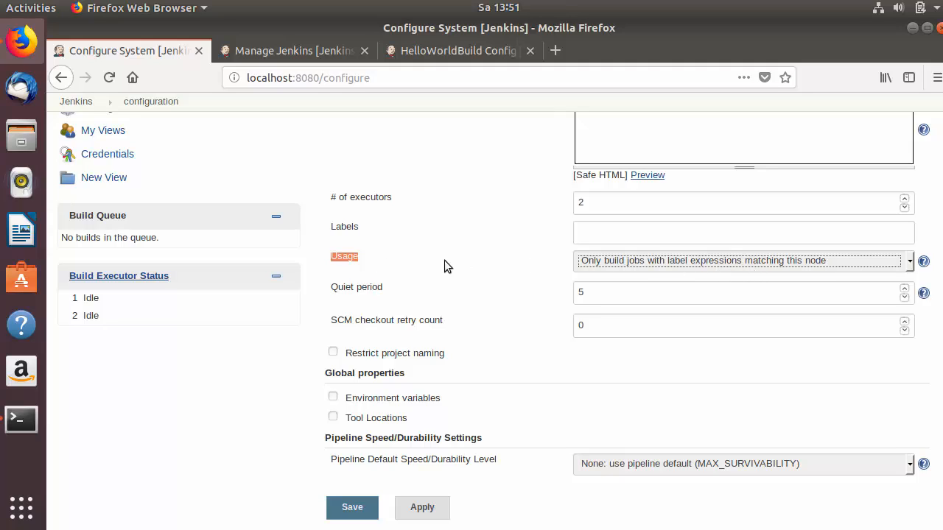
{"action": "left_click", "coordinate": [656, 263]}
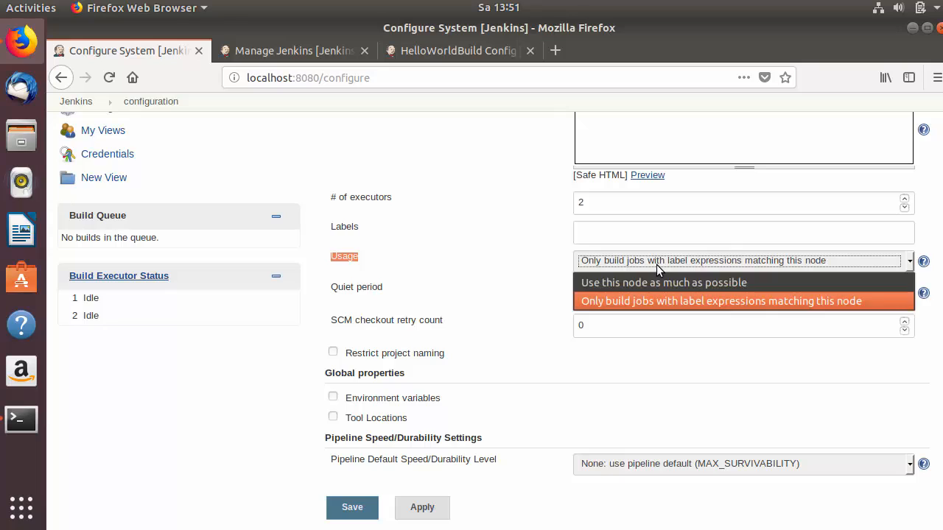
{"action": "left_click", "coordinate": [657, 283]}
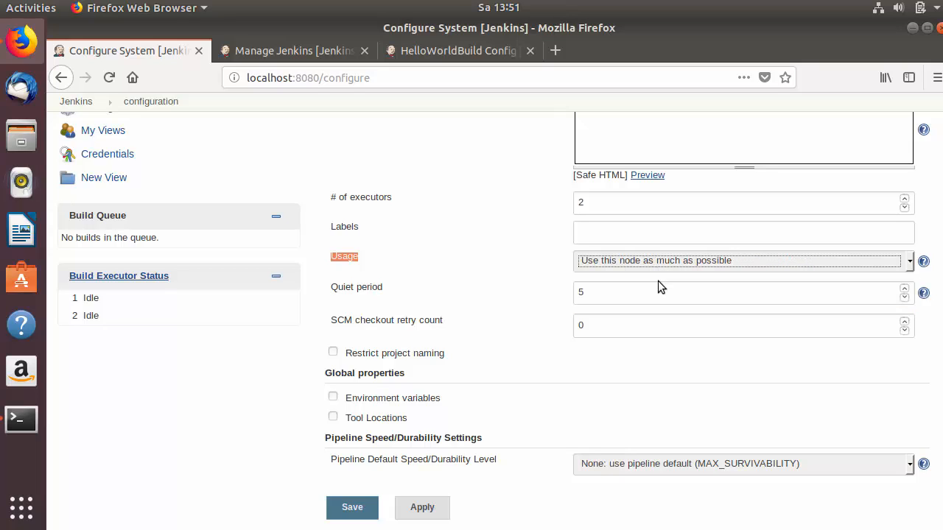
Read the help text explaining the Usage setting and close it again.
{"action": "left_click", "coordinate": [505, 256]}
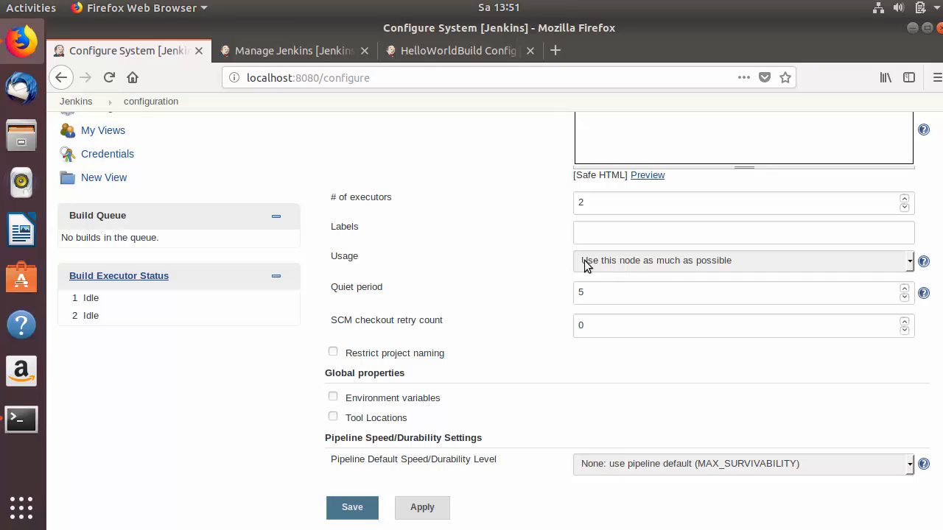
{"action": "left_click", "coordinate": [924, 263]}
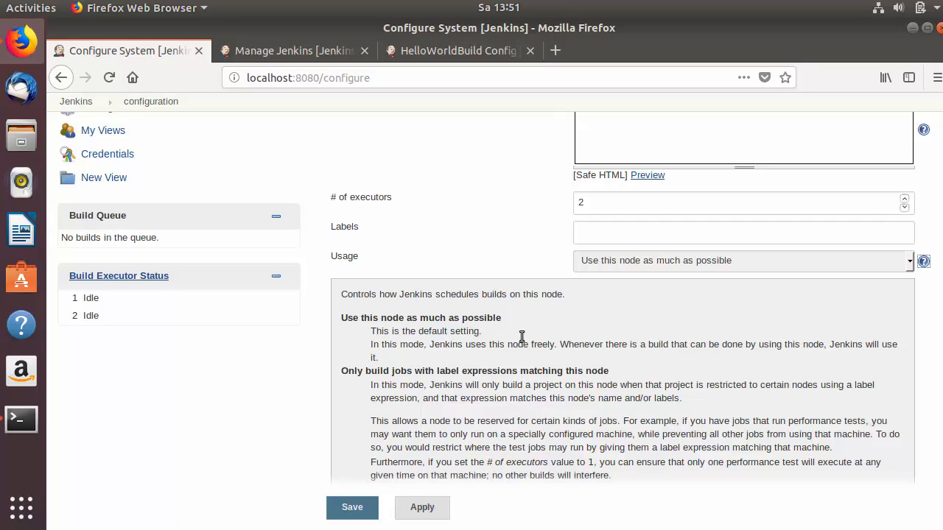
{"action": "left_click", "coordinate": [922, 261]}
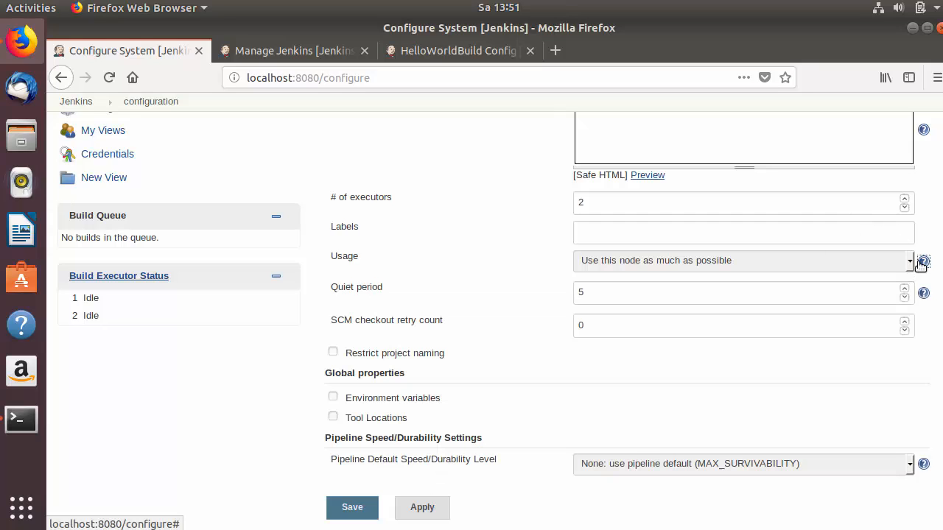
Open the help text for the Quiet period setting and examine it together with the field's value.
{"action": "scroll", "coordinate": [442, 299], "scroll_direction": "down", "scroll_amount": 1}
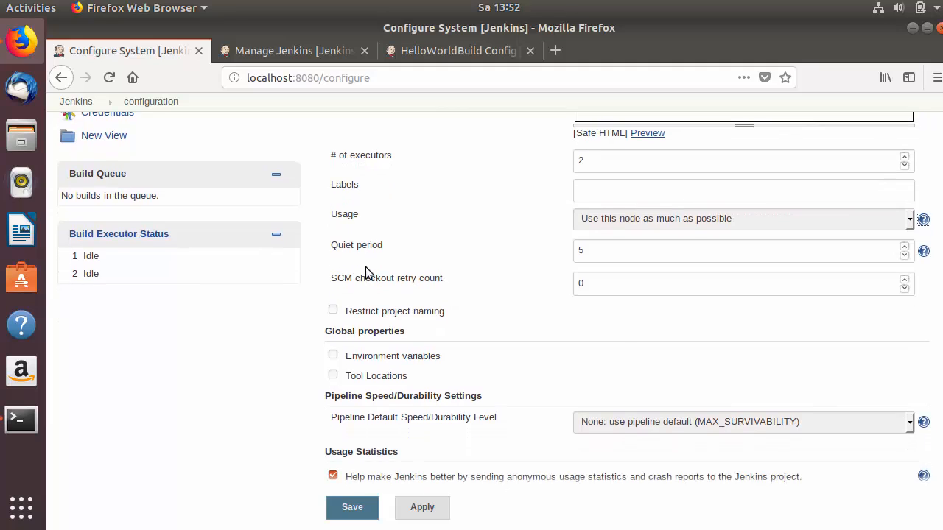
{"action": "left_click_drag", "start_coordinate": [343, 245], "coordinate": [393, 243]}
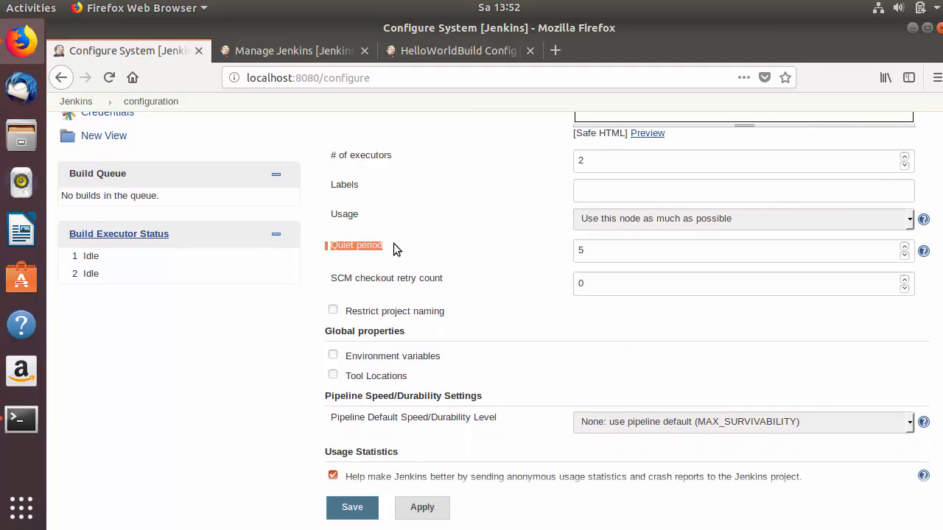
{"action": "left_click", "coordinate": [491, 254]}
{"action": "left_click", "coordinate": [924, 252]}
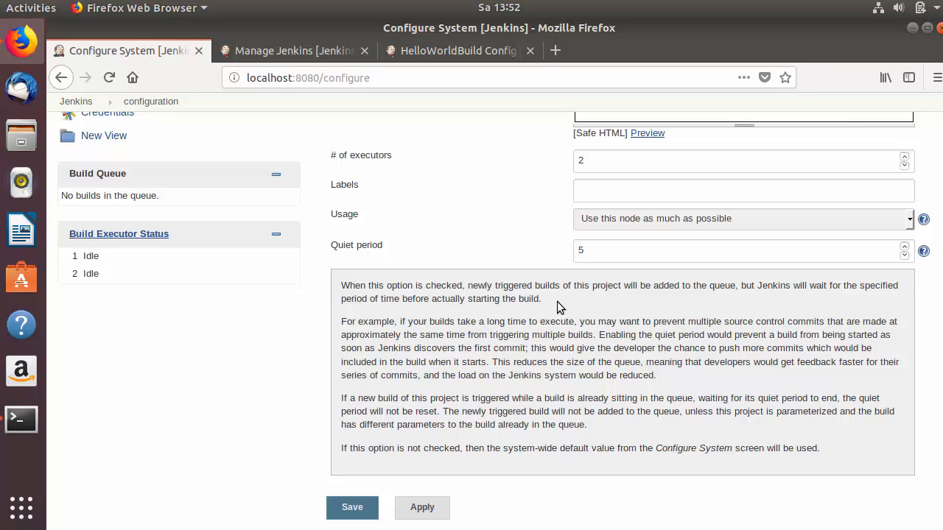
{"action": "double_click", "coordinate": [579, 251]}
{"action": "left_click", "coordinate": [595, 252]}
{"action": "left_click_drag", "start_coordinate": [594, 251], "coordinate": [578, 251]}
{"action": "left_click", "coordinate": [600, 252]}
{"action": "left_click_drag", "start_coordinate": [584, 251], "coordinate": [575, 261]}
In the second browser tab, go to the dashboard and open the configuration of the HelloWorldMessage project.
{"action": "scroll", "coordinate": [538, 298], "scroll_direction": "down", "scroll_amount": 4}
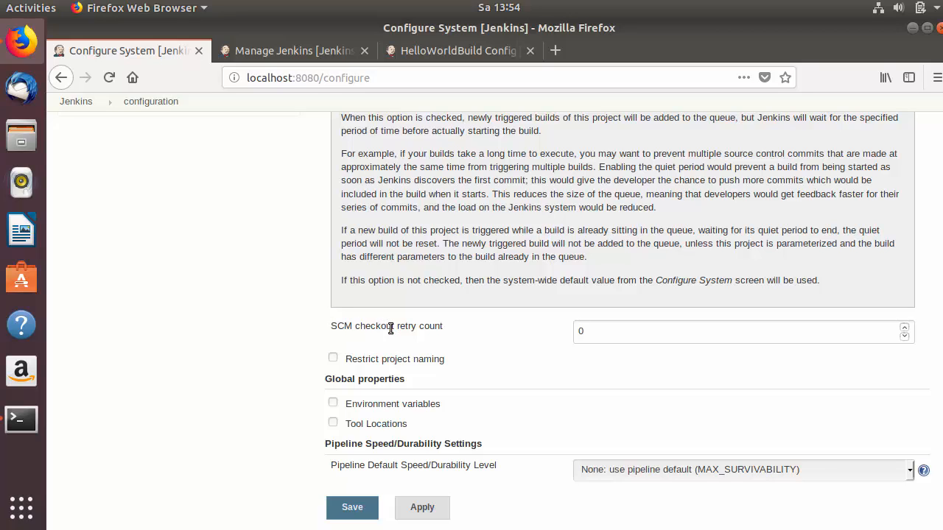
{"action": "left_click", "coordinate": [286, 47]}
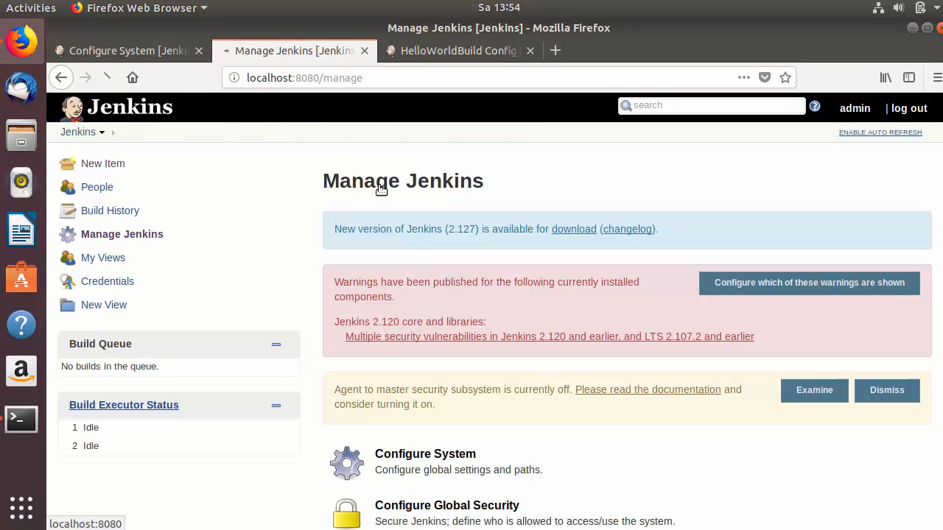
{"action": "left_click", "coordinate": [78, 131]}
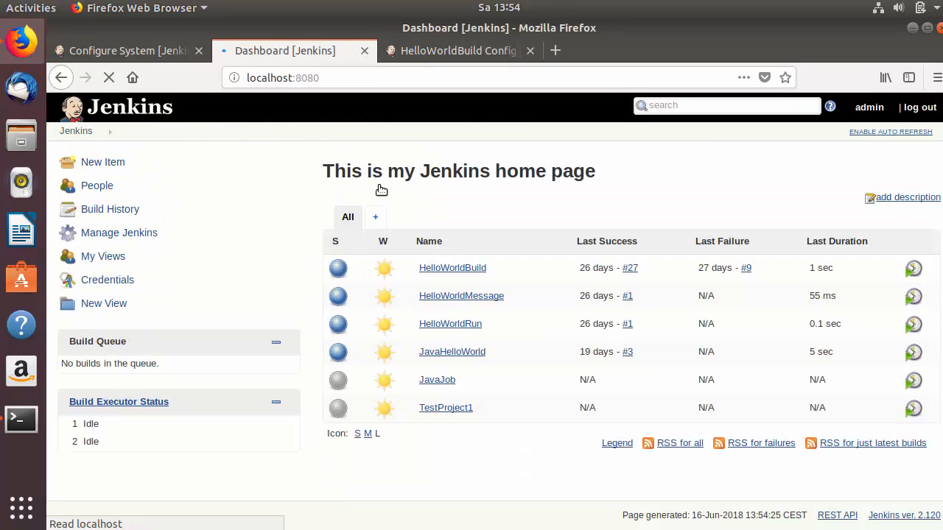
{"action": "left_click", "coordinate": [452, 296]}
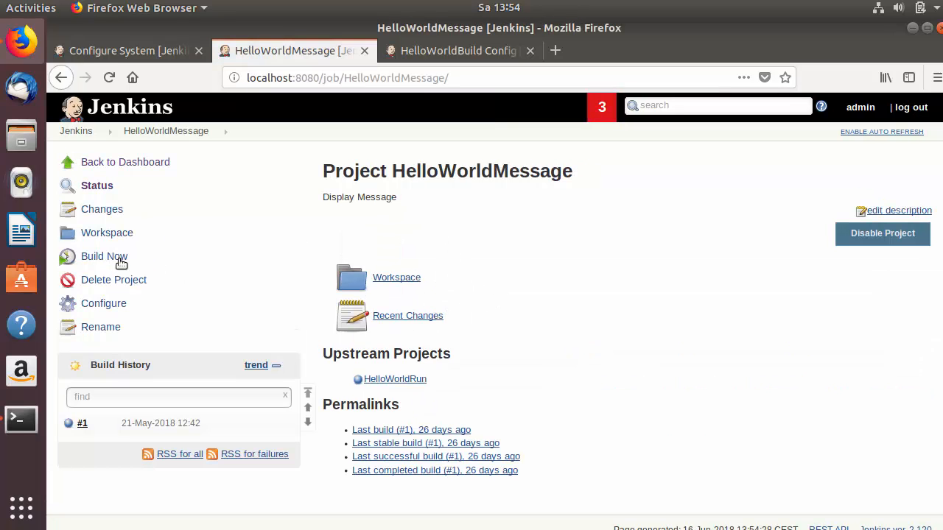
{"action": "left_click", "coordinate": [102, 305]}
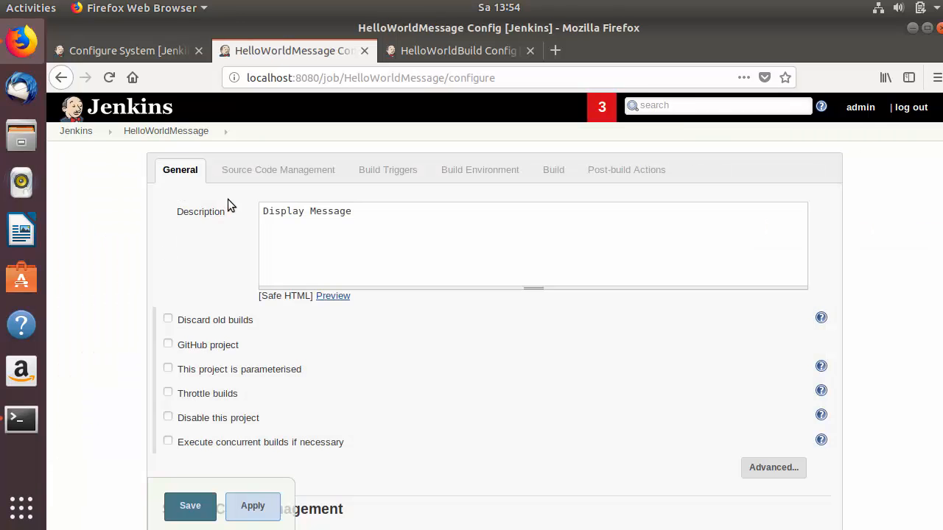
Enable Poll SCM in the Build Triggers section of the HelloWorldMessage project.
{"action": "left_click", "coordinate": [233, 182]}
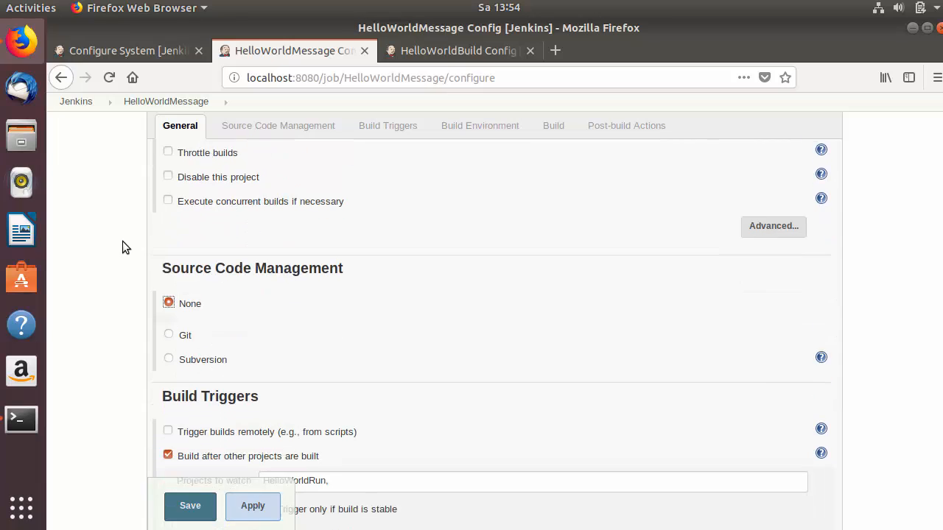
{"action": "scroll", "coordinate": [122, 247], "scroll_direction": "down", "scroll_amount": 3}
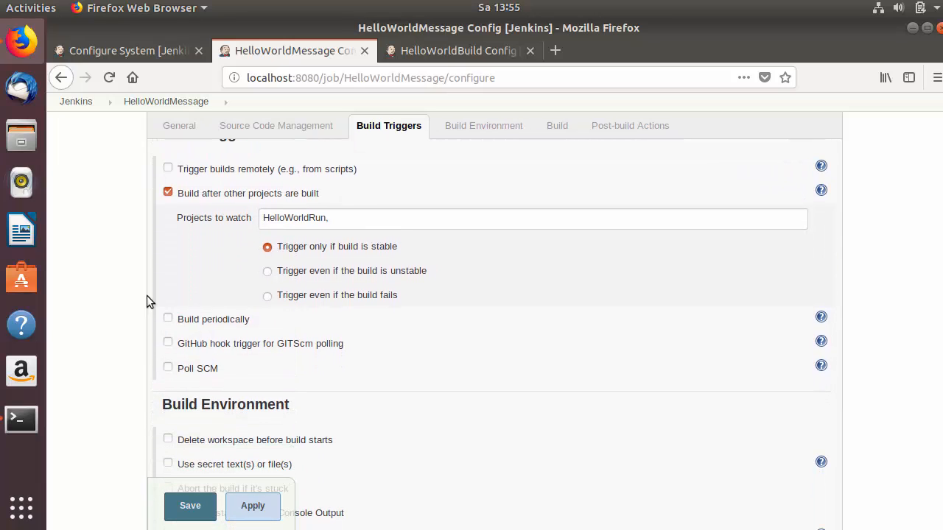
{"action": "left_click", "coordinate": [168, 368]}
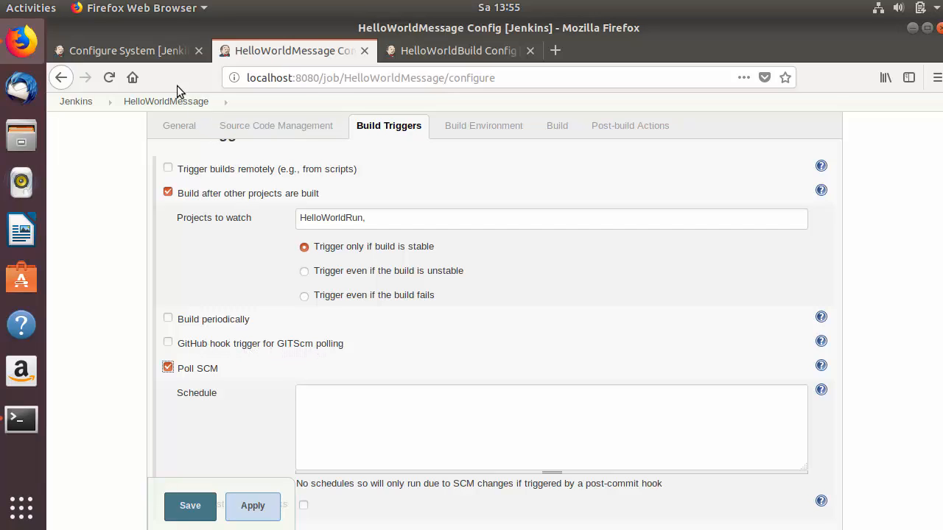
Return to the Configure System tab and set the SCM checkout retry count to 5.
{"action": "left_click", "coordinate": [153, 53]}
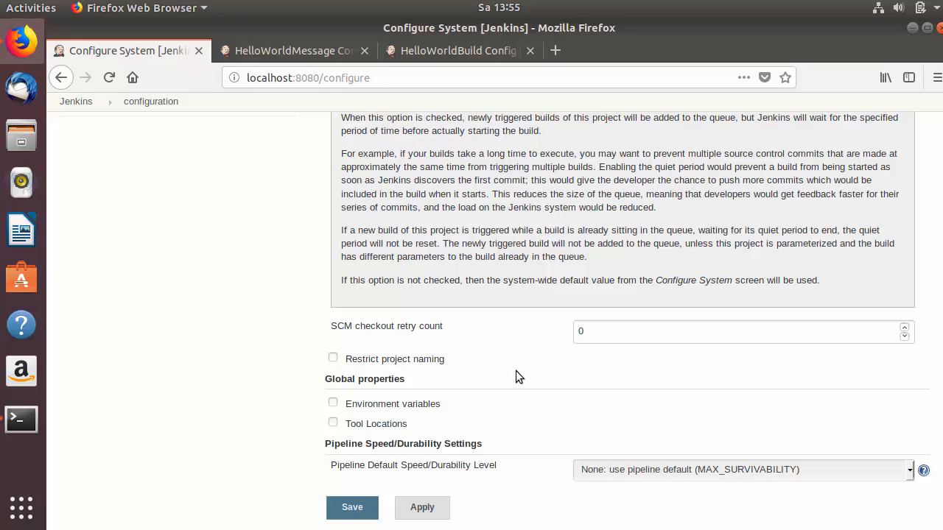
{"action": "left_click_drag", "start_coordinate": [589, 330], "coordinate": [577, 330]}
{"action": "double_click", "coordinate": [904, 328]}
{"action": "left_click", "coordinate": [904, 328]}
{"action": "double_click", "coordinate": [904, 329]}
Enable Restrict project naming and choose the Pattern naming strategy.
{"action": "left_click", "coordinate": [333, 359]}
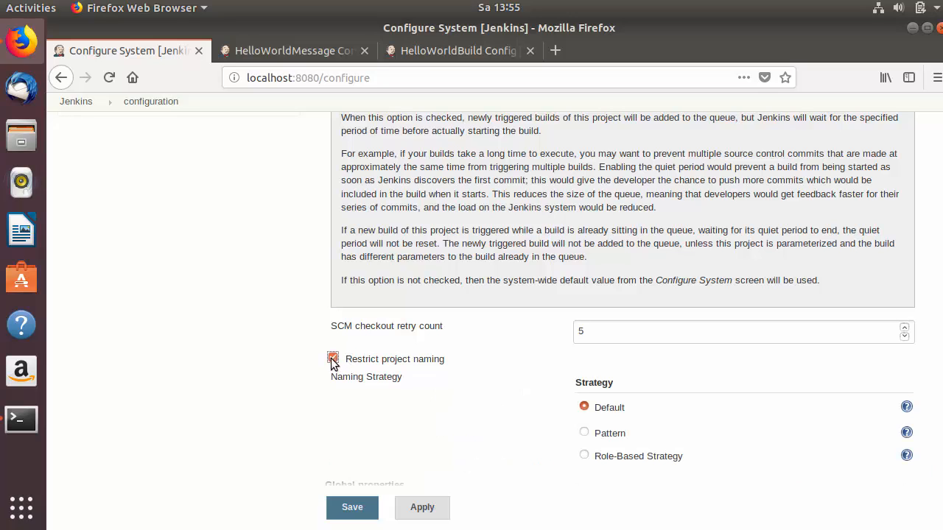
{"action": "scroll", "coordinate": [300, 315], "scroll_direction": "down", "scroll_amount": 2}
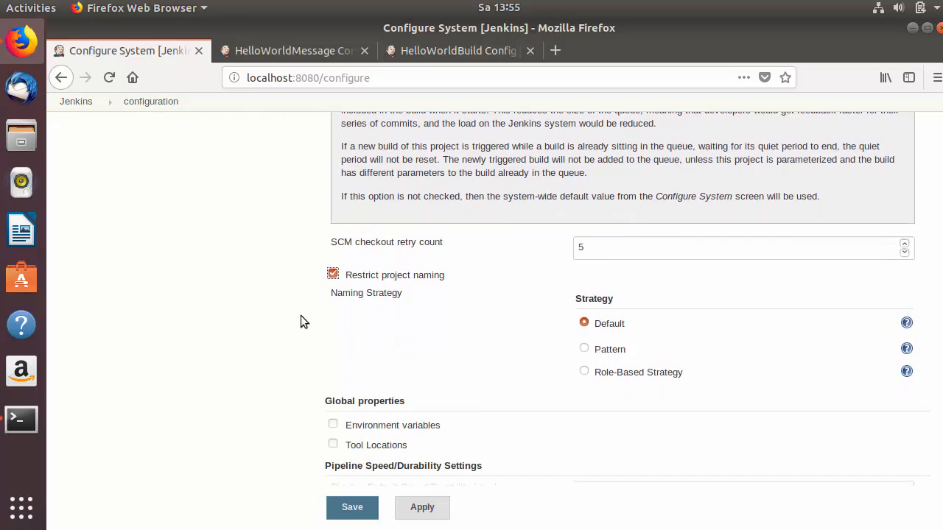
{"action": "left_click", "coordinate": [584, 348]}
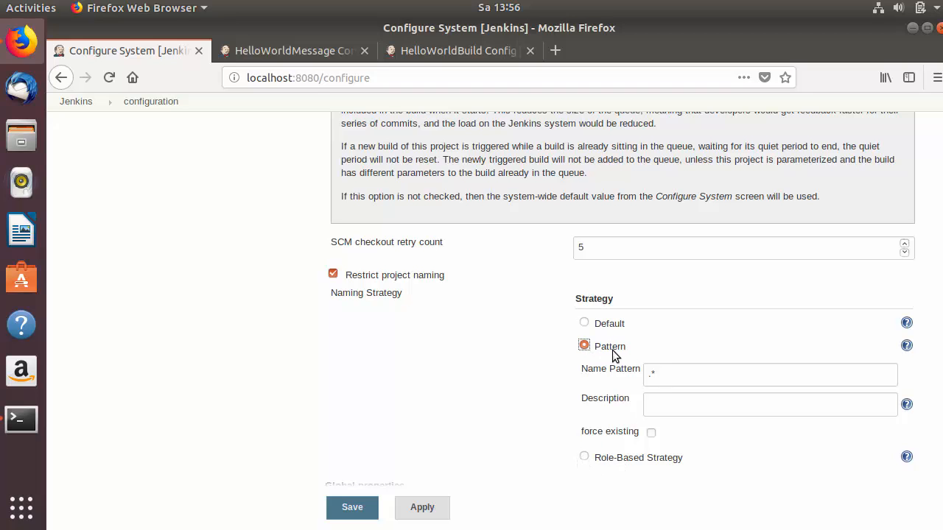
Read the help text for the Pattern naming strategy.
{"action": "left_click", "coordinate": [905, 262]}
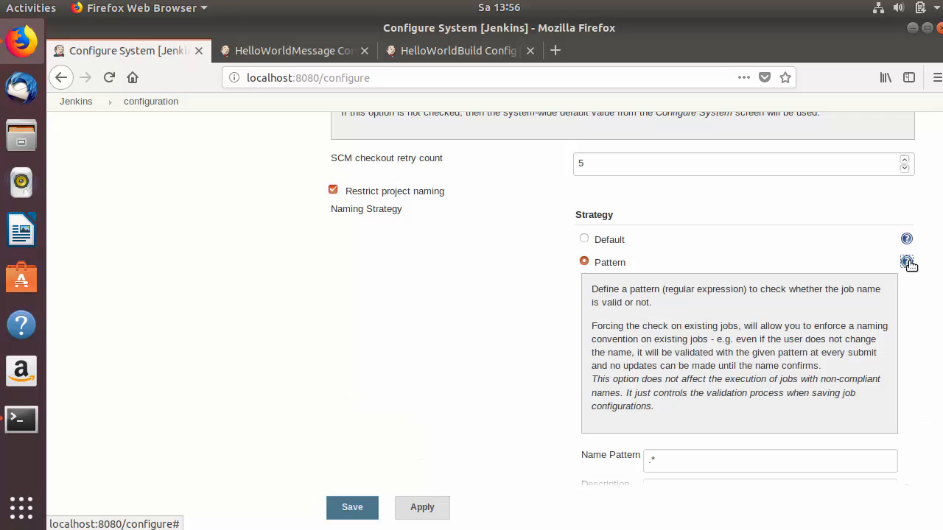
{"action": "double_click", "coordinate": [598, 291]}
{"action": "scroll", "coordinate": [638, 303], "scroll_direction": "down", "scroll_amount": 2}
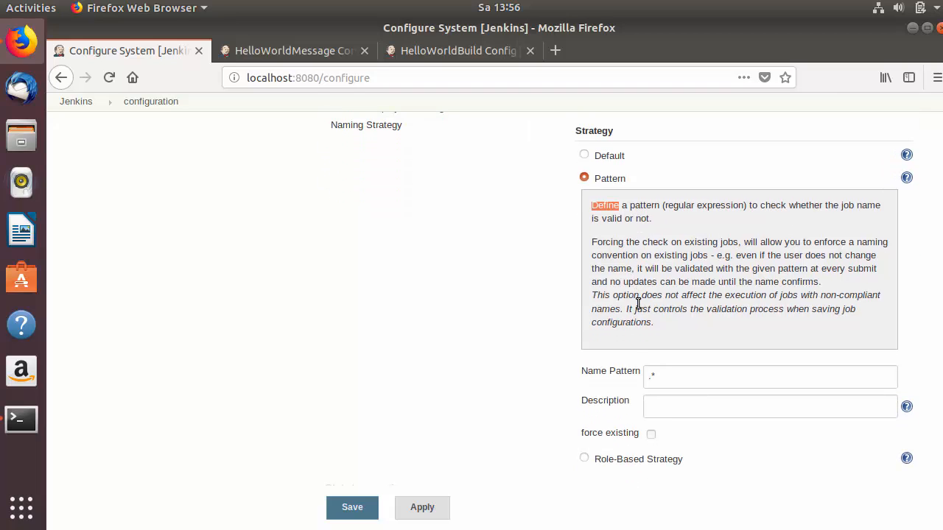
Set the Name Pattern to Java.* and save the system configuration.
{"action": "left_click", "coordinate": [647, 375]}
{"action": "type", "text": "Jva"}
{"action": "key", "text": "BackSpace"}
{"action": "key", "text": "BackSpace"}
{"action": "type", "text": "ava"}
{"action": "left_click_drag", "start_coordinate": [685, 380], "coordinate": [637, 378]}
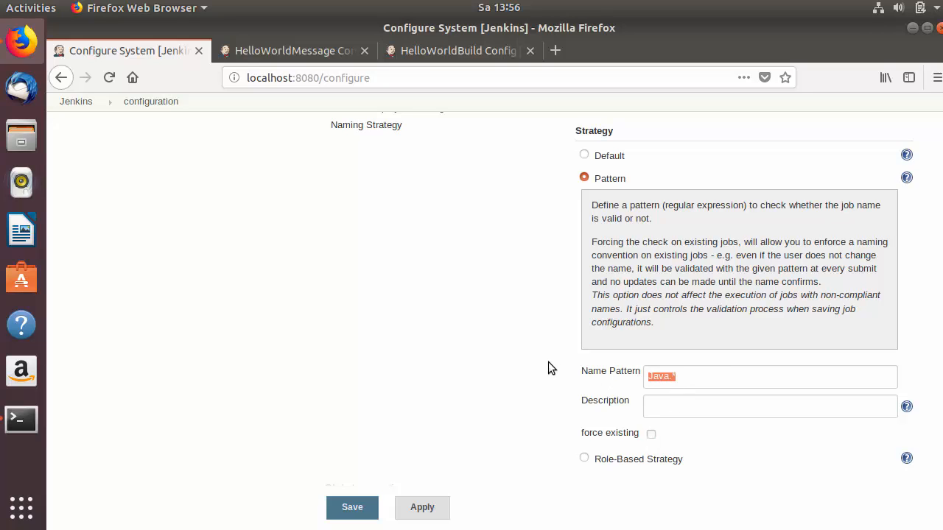
{"action": "double_click", "coordinate": [661, 378]}
{"action": "left_click", "coordinate": [352, 513]}
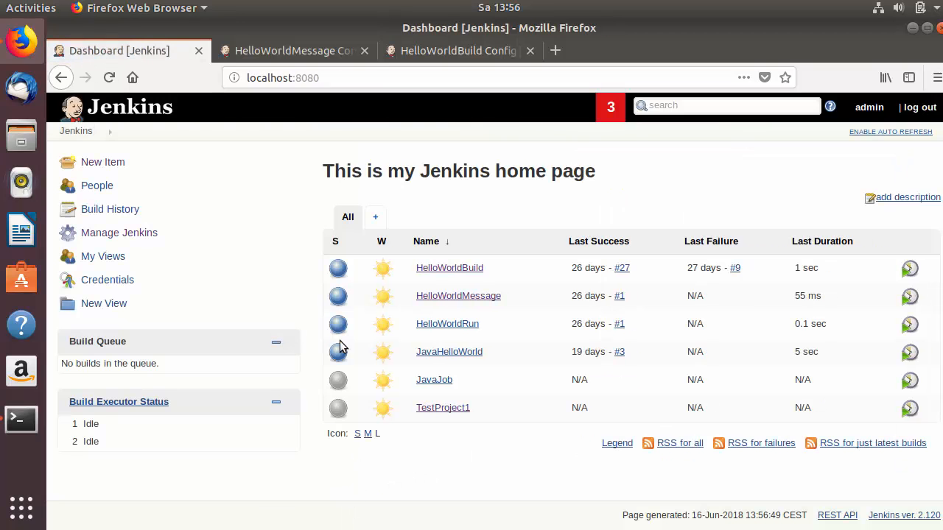
Start creating a new item and enter Dev as its name to test the naming pattern.
{"action": "left_click", "coordinate": [118, 162]}
{"action": "left_click", "coordinate": [308, 204]}
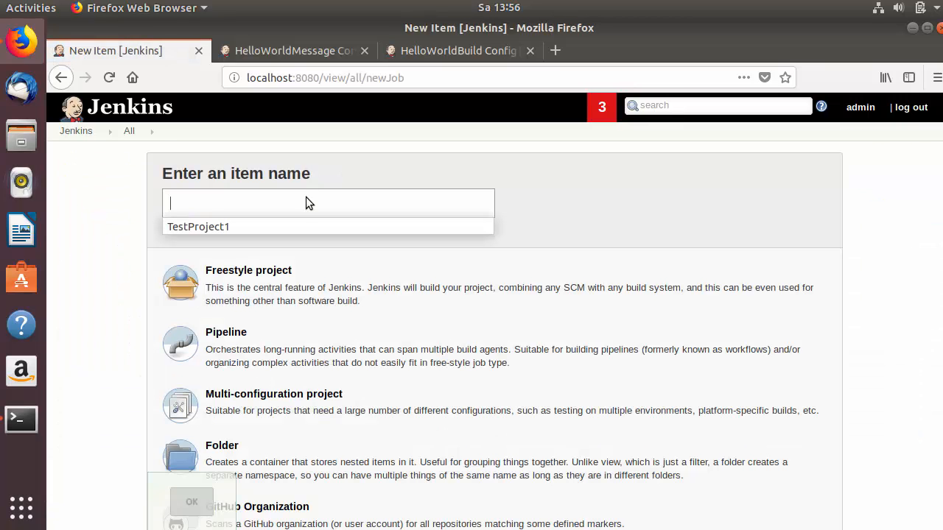
{"action": "type", "text": "Dev"}
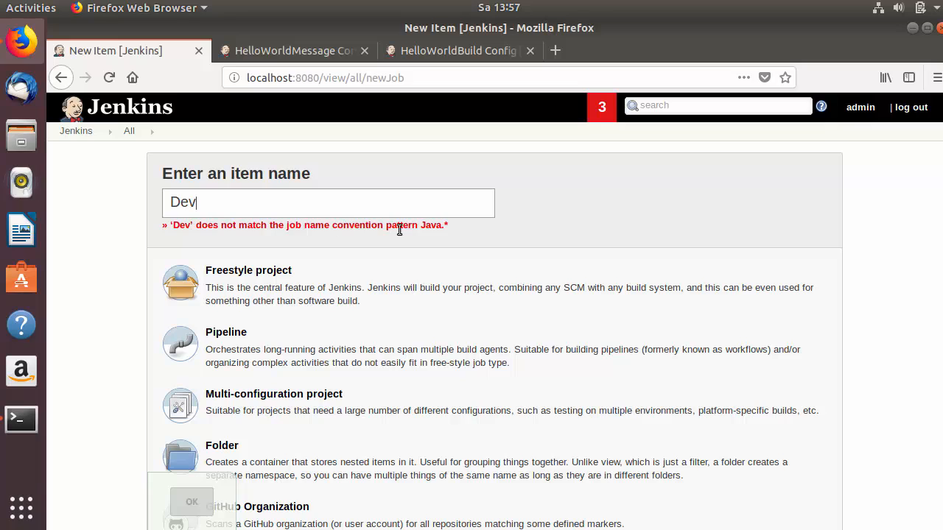
{"action": "left_click_drag", "start_coordinate": [434, 228], "coordinate": [438, 227]}
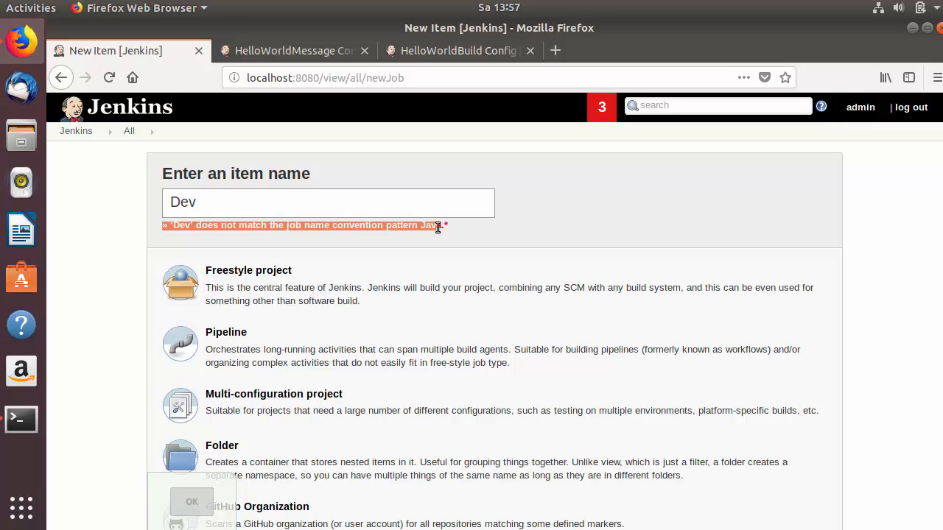
{"action": "left_click", "coordinate": [448, 228]}
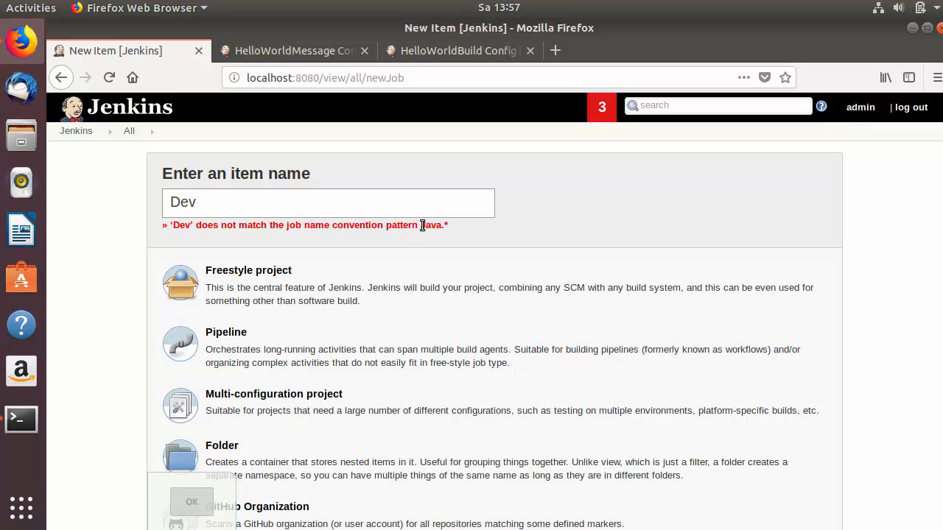
{"action": "left_click_drag", "start_coordinate": [422, 226], "coordinate": [442, 228]}
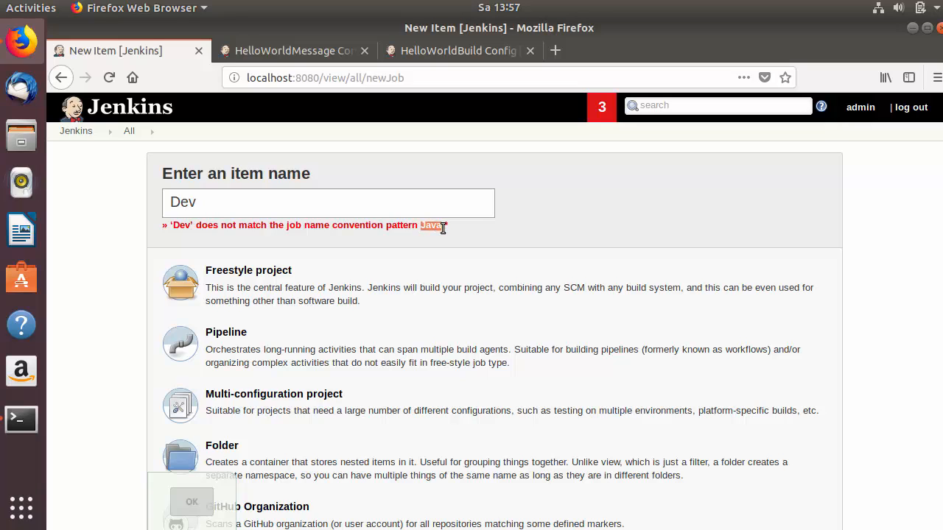
Replace the new item's name with Java to test a name that fits the pattern.
{"action": "left_click", "coordinate": [302, 197]}
{"action": "key", "text": "BackSpace"}
{"action": "key", "text": "BackSpace"}
{"action": "key", "text": "BackSpace"}
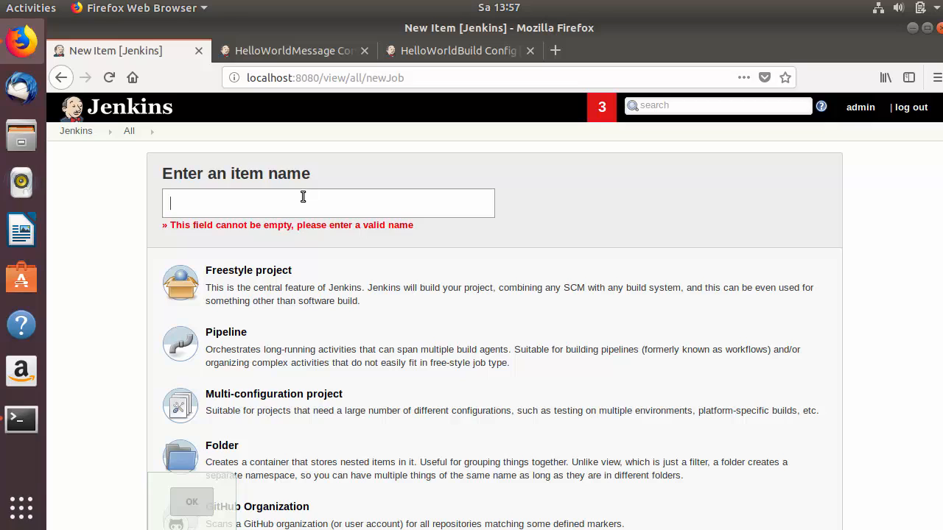
{"action": "type", "text": "Java"}
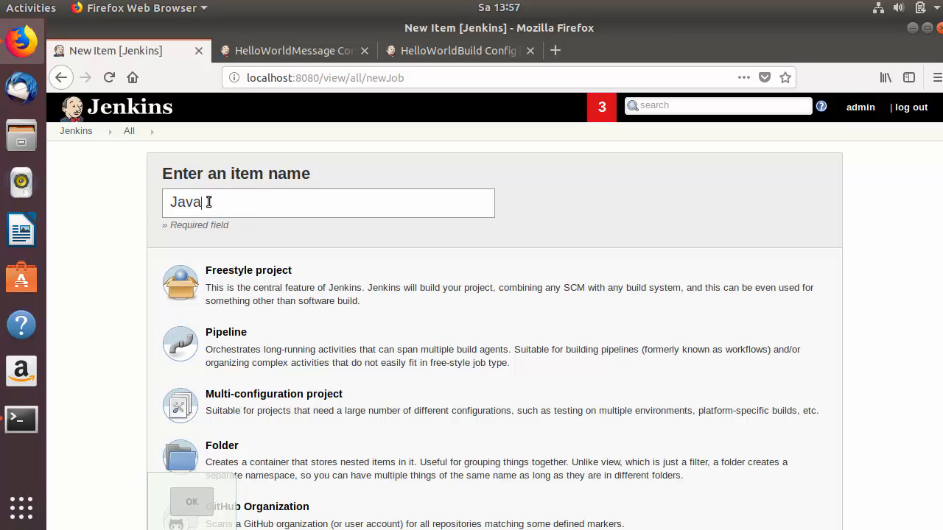
Replace the new item's name with dsf to test another name outside the pattern.
{"action": "left_click_drag", "start_coordinate": [209, 203], "coordinate": [148, 204]}
{"action": "type", "text": "dsf<s"}
{"action": "key", "text": "BackSpace"}
{"action": "key", "text": "BackSpace"}
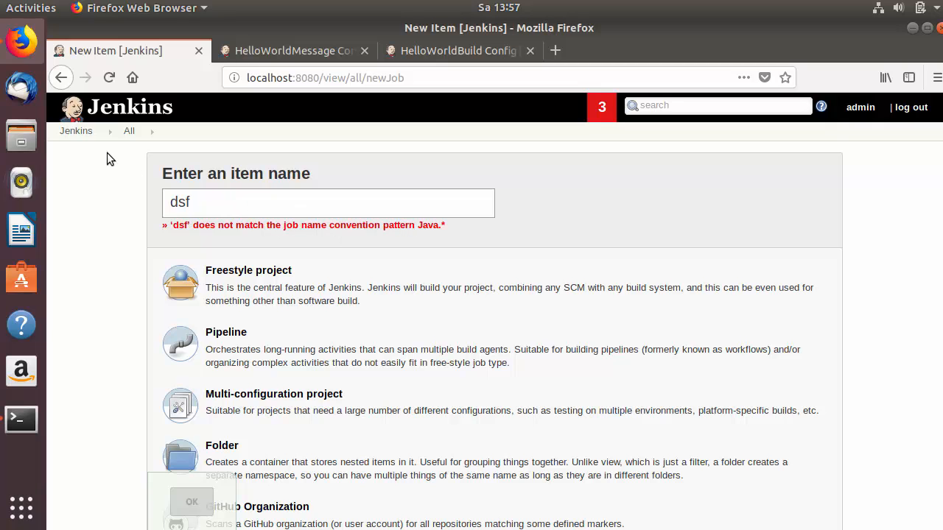
Leave the new item form and reopen the Configure System page at the project naming settings.
{"action": "left_click", "coordinate": [78, 133]}
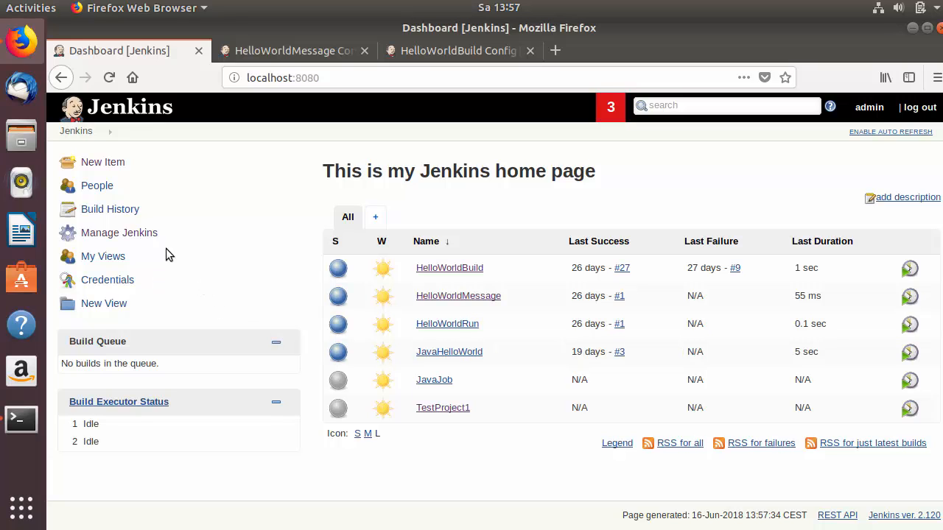
{"action": "left_click", "coordinate": [151, 234]}
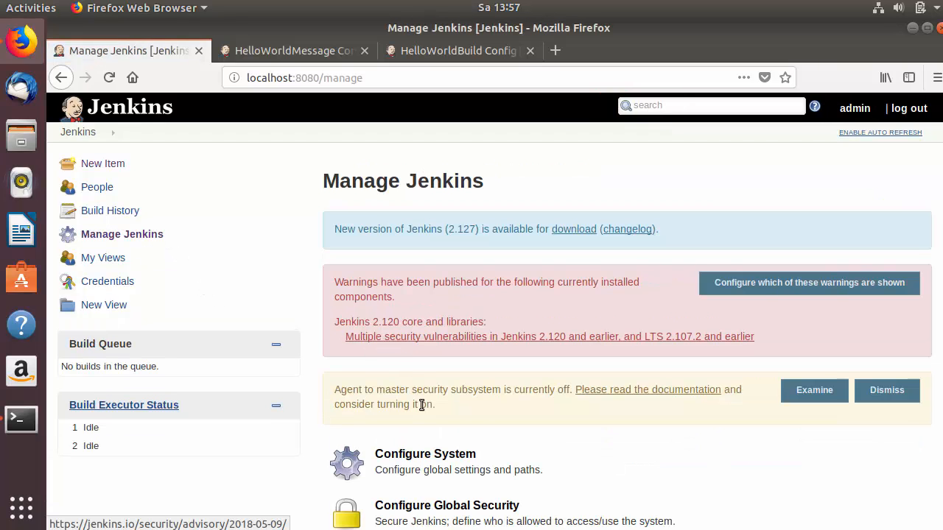
{"action": "left_click", "coordinate": [462, 457]}
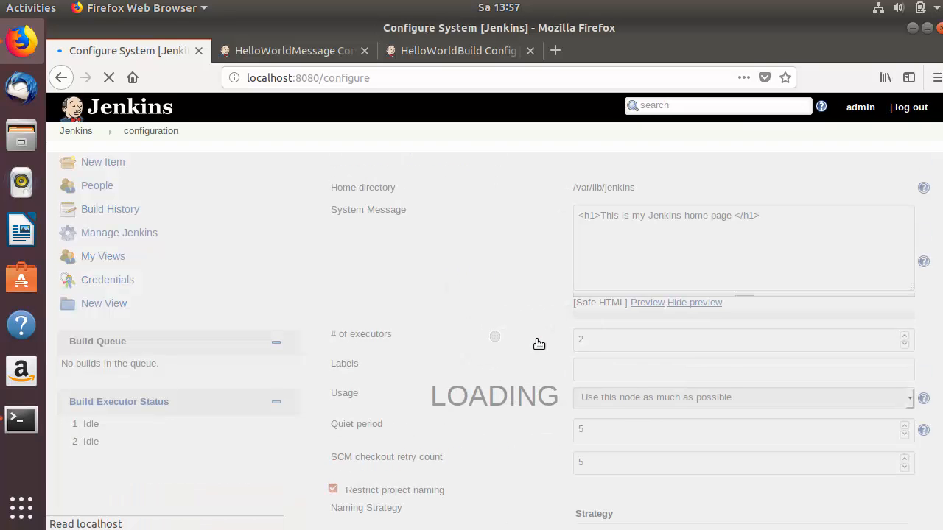
{"action": "scroll", "coordinate": [536, 342], "scroll_direction": "down", "scroll_amount": 3}
{"action": "scroll", "coordinate": [536, 344], "scroll_direction": "down", "scroll_amount": 4}
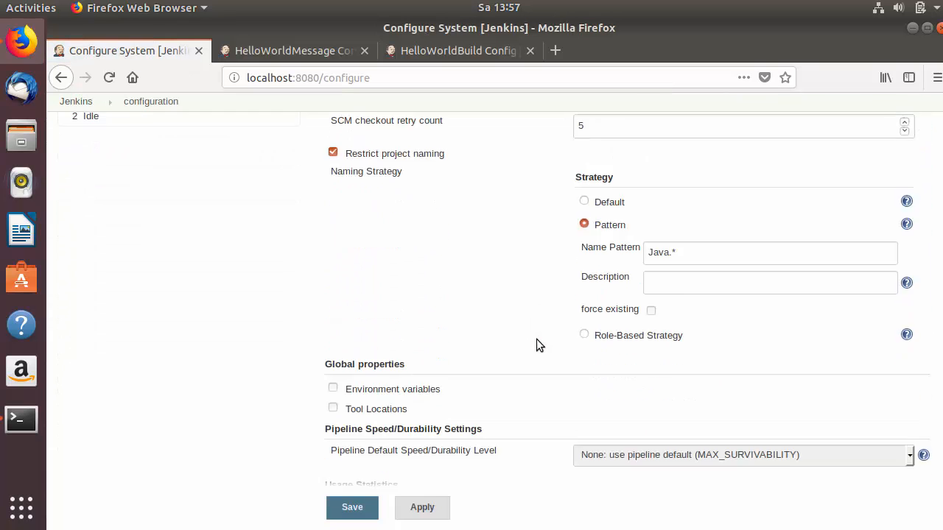
{"action": "scroll", "coordinate": [536, 344], "scroll_direction": "up", "scroll_amount": 1}
{"action": "scroll", "coordinate": [553, 324], "scroll_direction": "up", "scroll_amount": 3}
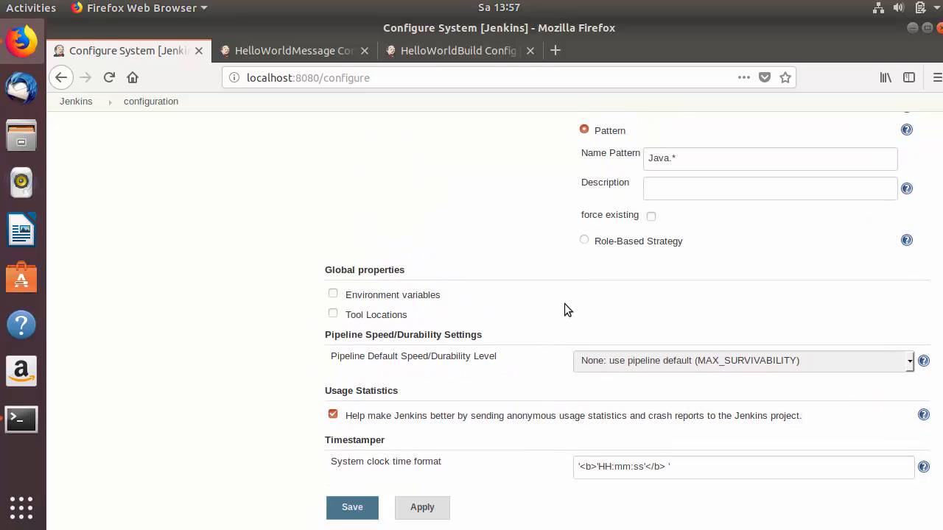
Remove Java from the Name Pattern and switch the naming strategy to Default.
{"action": "left_click", "coordinate": [587, 190]}
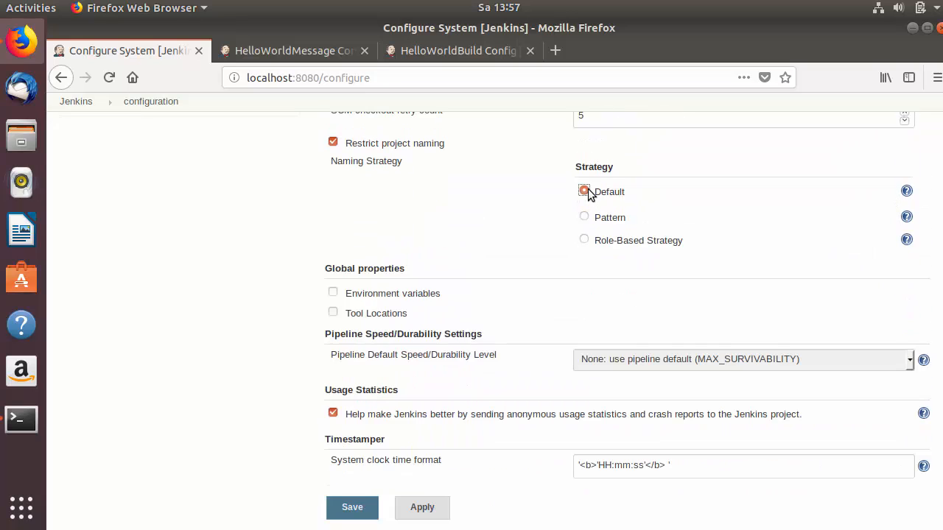
{"action": "left_click", "coordinate": [587, 213]}
{"action": "left_click", "coordinate": [587, 191]}
{"action": "left_click", "coordinate": [585, 215]}
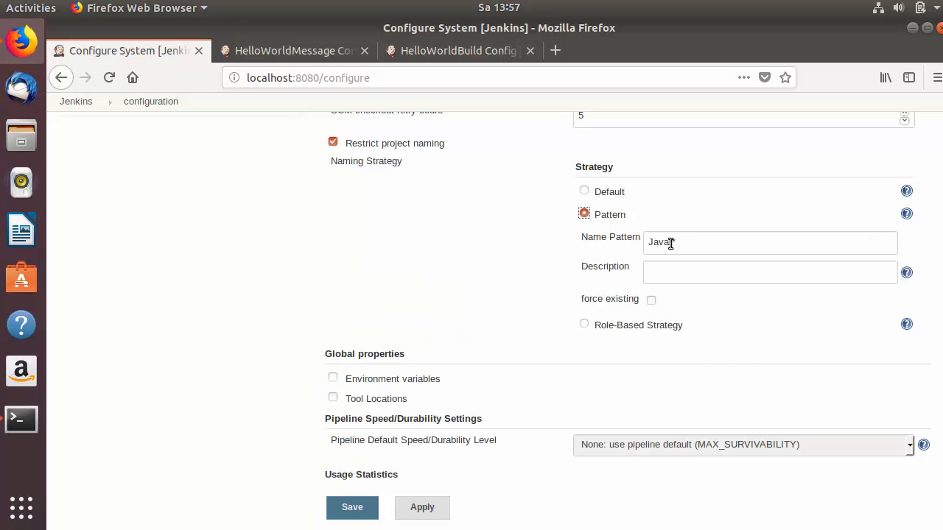
{"action": "double_click", "coordinate": [657, 242]}
{"action": "key", "text": "BackSpace"}
{"action": "left_click", "coordinate": [584, 190]}
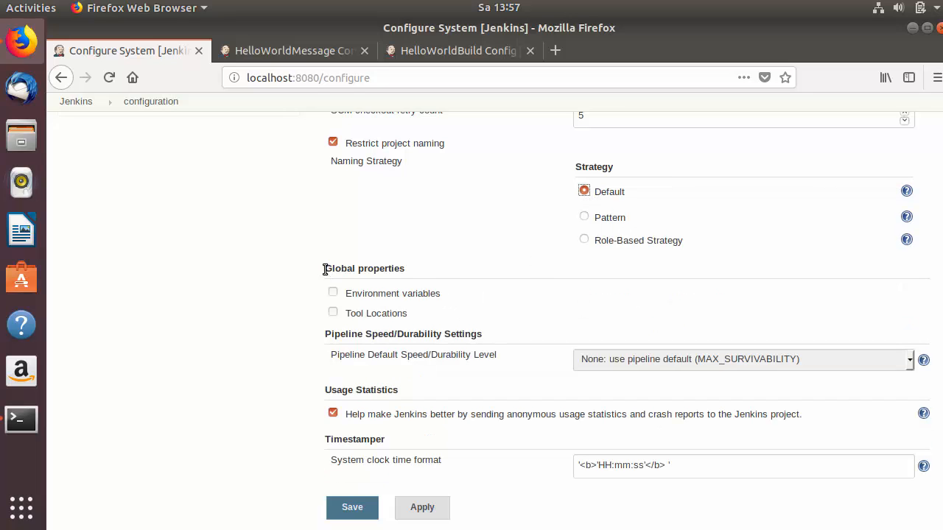
Enable Environment variables under Global properties, add a variable named JAVA_HOME, and disable the option again.
{"action": "left_click_drag", "start_coordinate": [325, 270], "coordinate": [406, 270]}
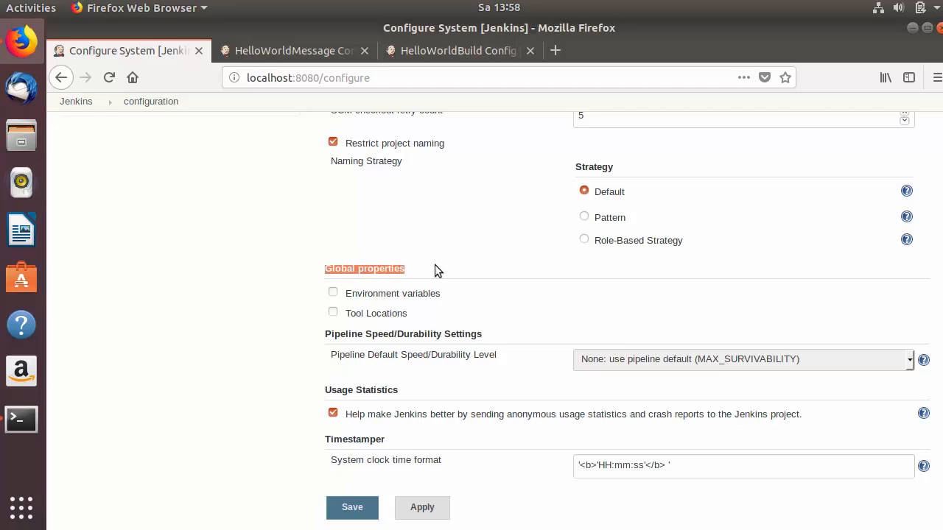
{"action": "scroll", "coordinate": [417, 252], "scroll_direction": "down", "scroll_amount": 2}
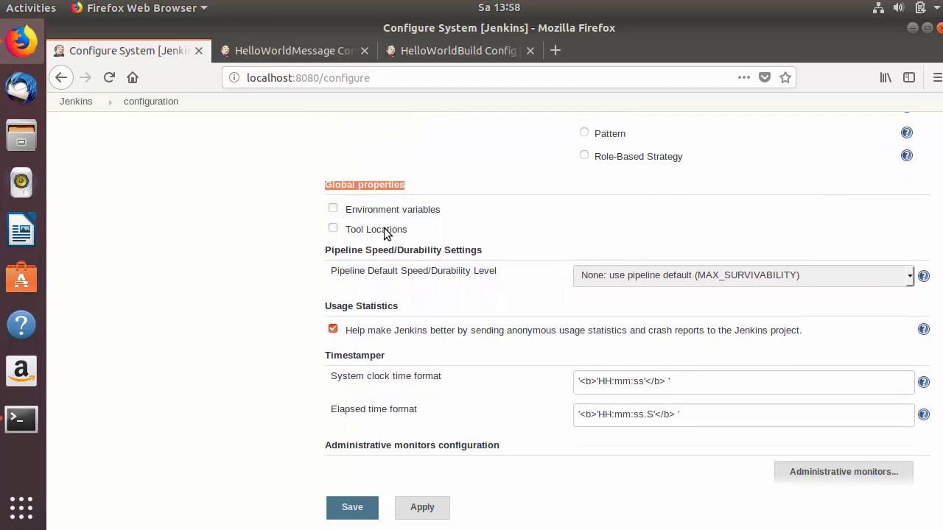
{"action": "left_click", "coordinate": [332, 208]}
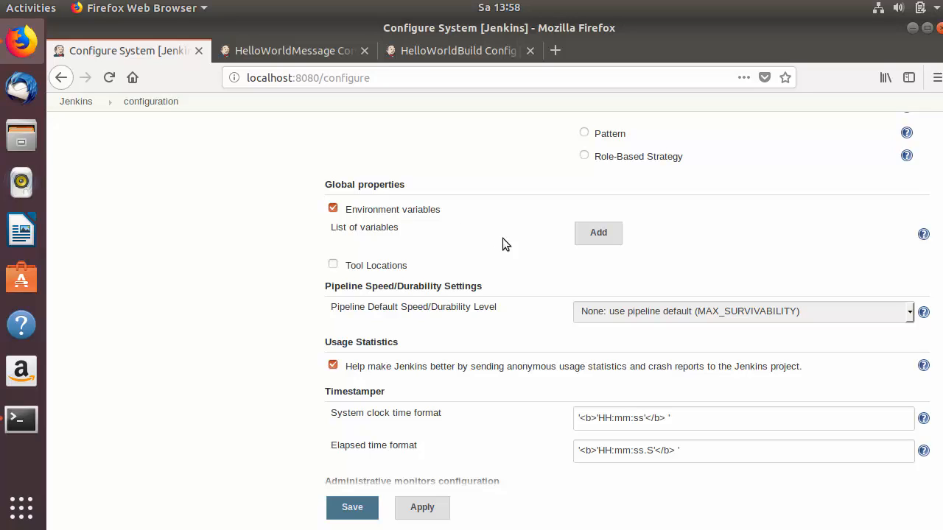
{"action": "left_click", "coordinate": [606, 234]}
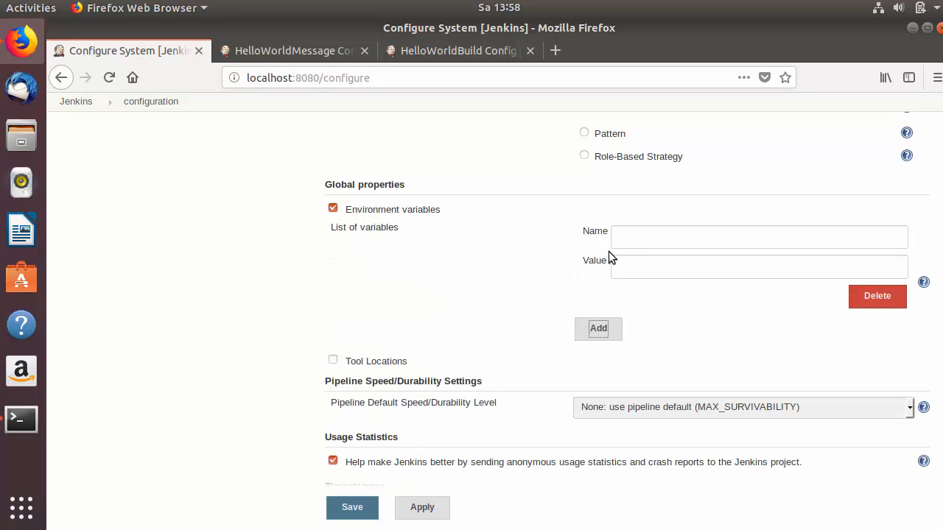
{"action": "left_click", "coordinate": [640, 244]}
{"action": "type", "text": "JAVA_HOME"}
{"action": "left_click", "coordinate": [650, 274]}
{"action": "double_click", "coordinate": [637, 238]}
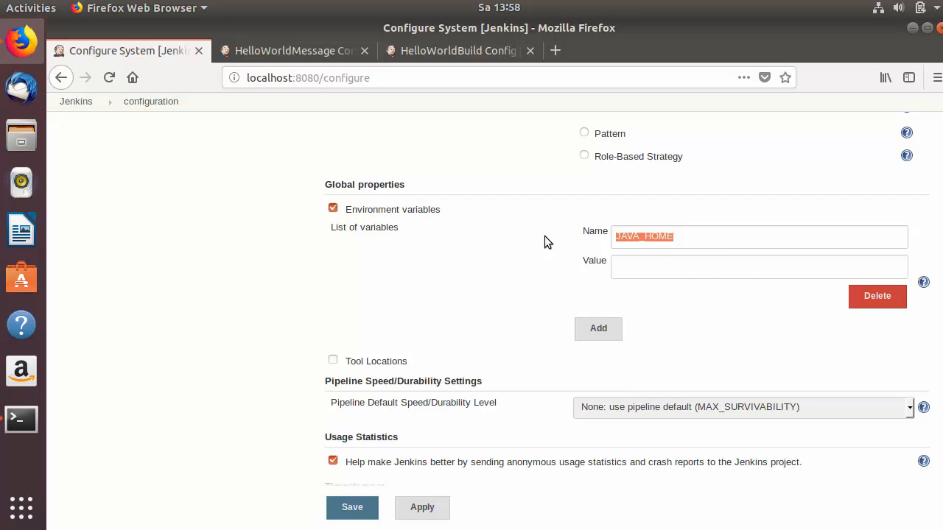
{"action": "left_click", "coordinate": [333, 208]}
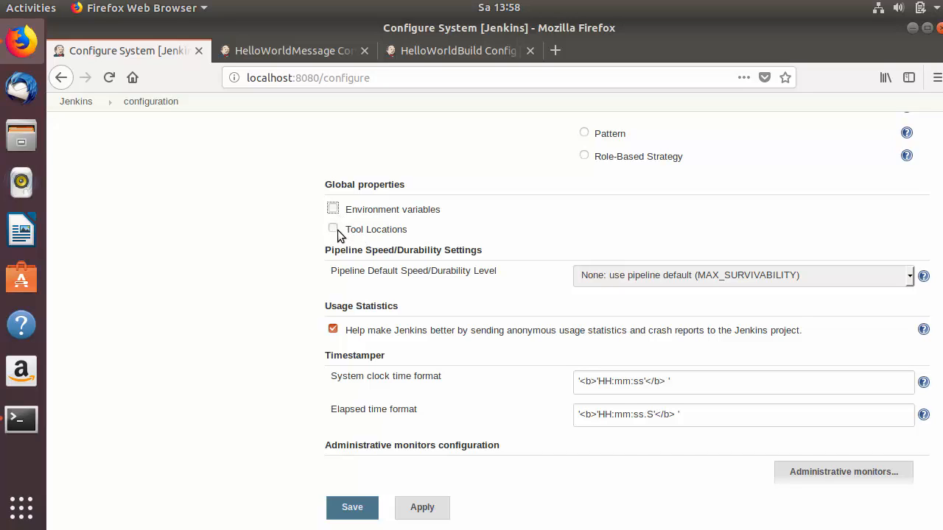
Enable Tool Locations under Global properties, add a tool location entry, and disable the option again.
{"action": "left_click", "coordinate": [334, 230]}
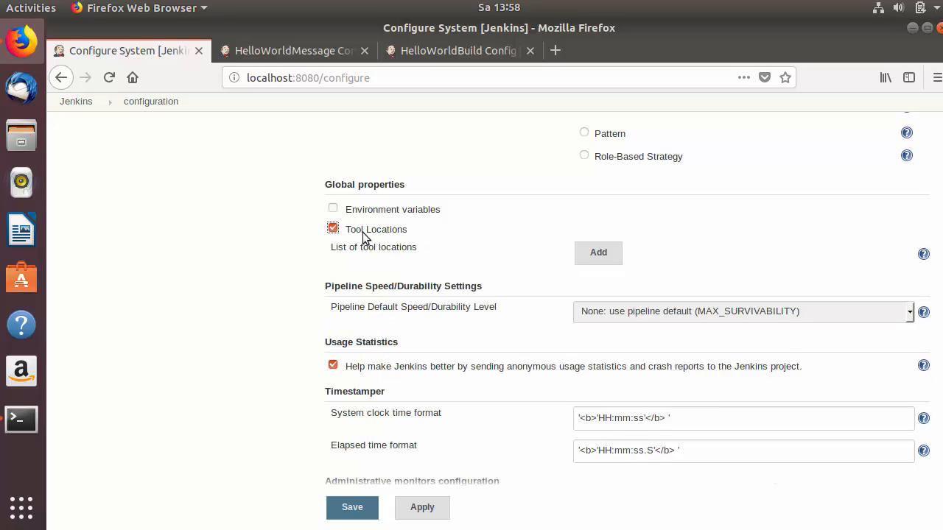
{"action": "left_click", "coordinate": [598, 253]}
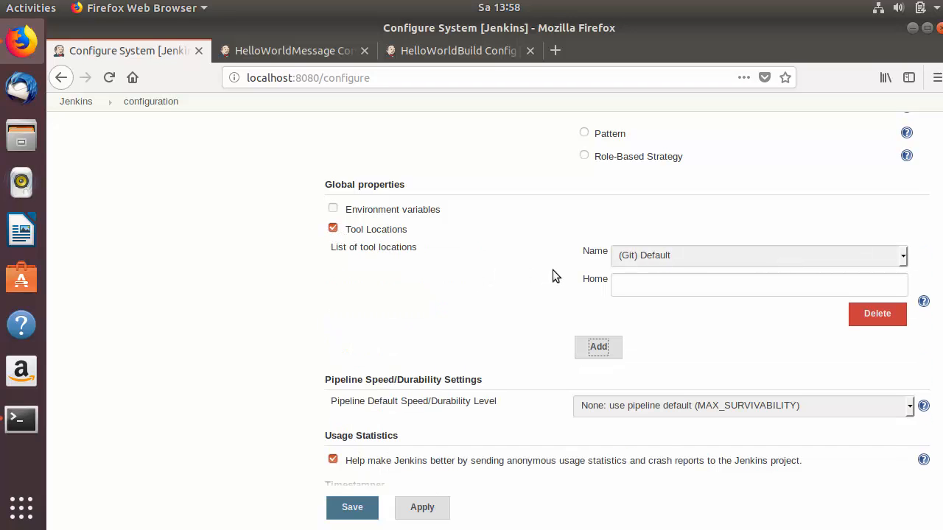
{"action": "left_click", "coordinate": [644, 259]}
{"action": "left_click", "coordinate": [332, 229]}
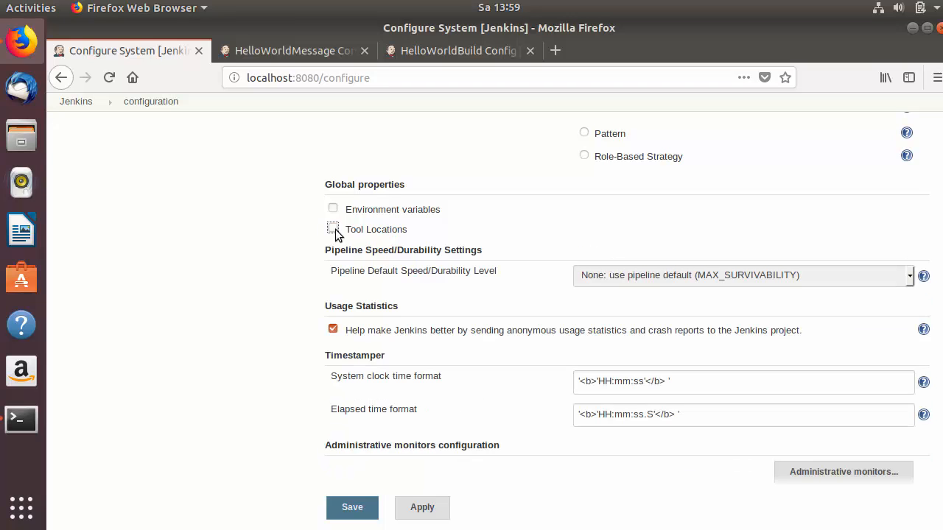
Review the pipeline durability, usage statistics and Timestamper settings, including the help for System clock time format.
{"action": "scroll", "coordinate": [332, 233], "scroll_direction": "down", "scroll_amount": 1}
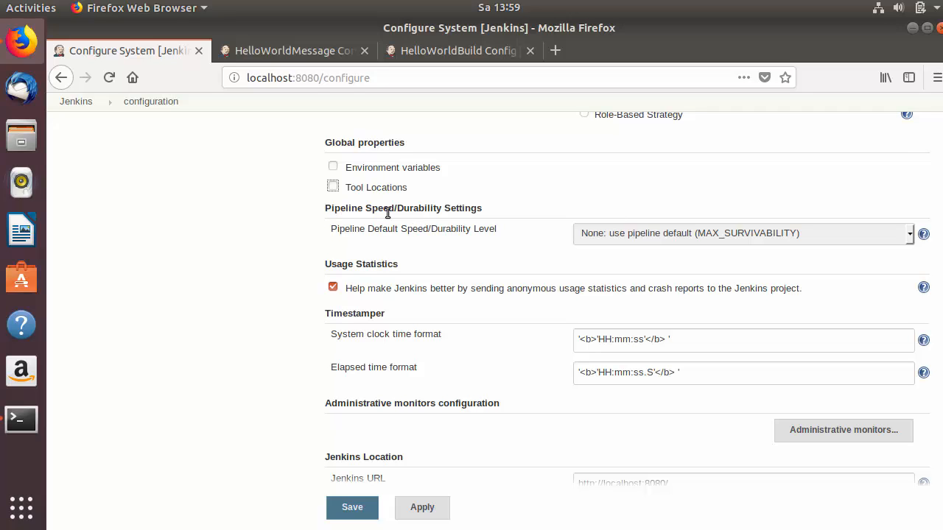
{"action": "scroll", "coordinate": [328, 198], "scroll_direction": "down", "scroll_amount": 1}
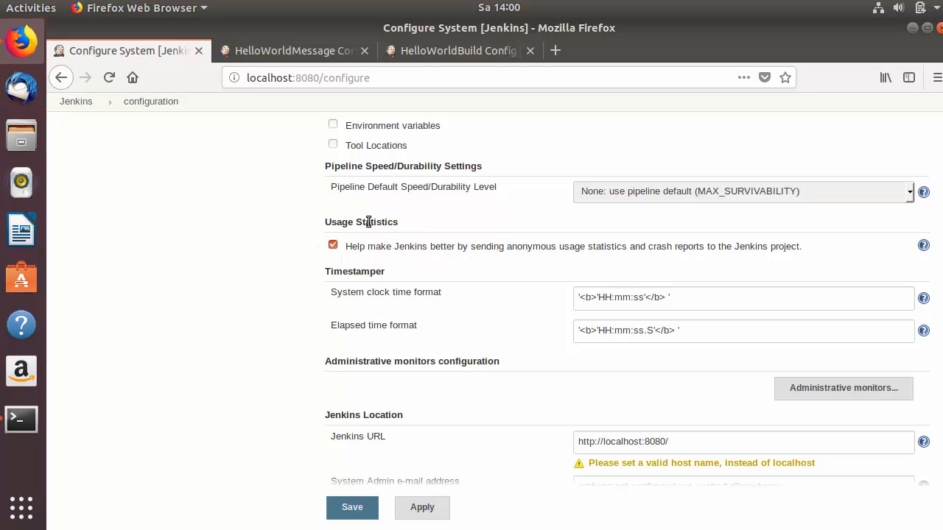
{"action": "scroll", "coordinate": [403, 225], "scroll_direction": "down", "scroll_amount": 2}
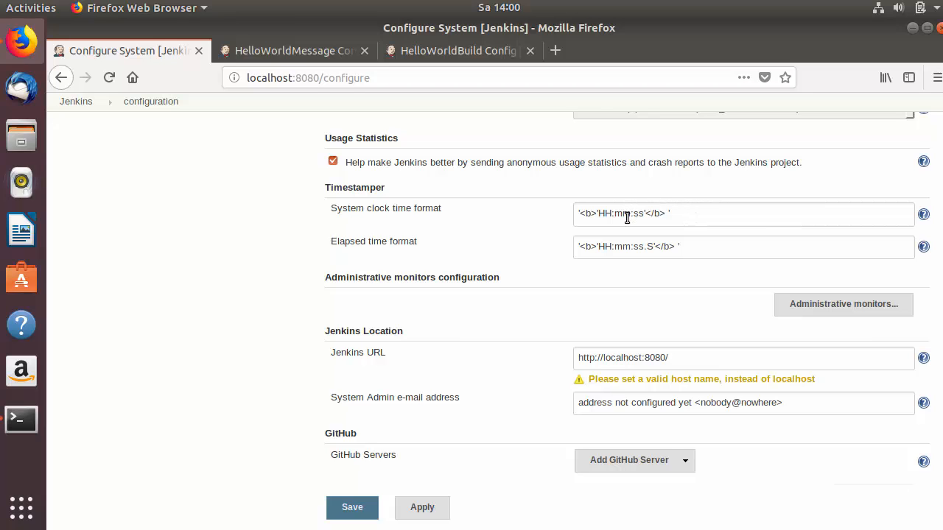
{"action": "left_click", "coordinate": [923, 215]}
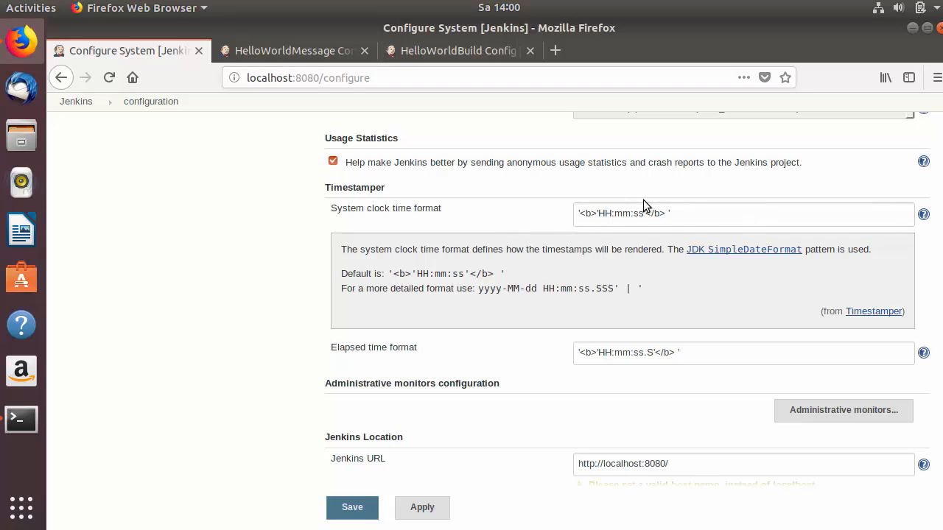
{"action": "left_click", "coordinate": [925, 215]}
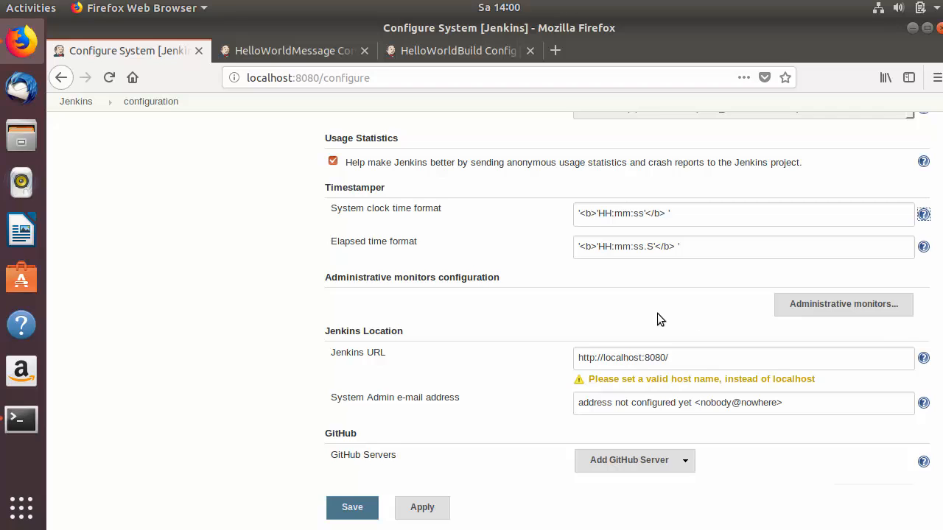
{"action": "scroll", "coordinate": [658, 315], "scroll_direction": "down", "scroll_amount": 2}
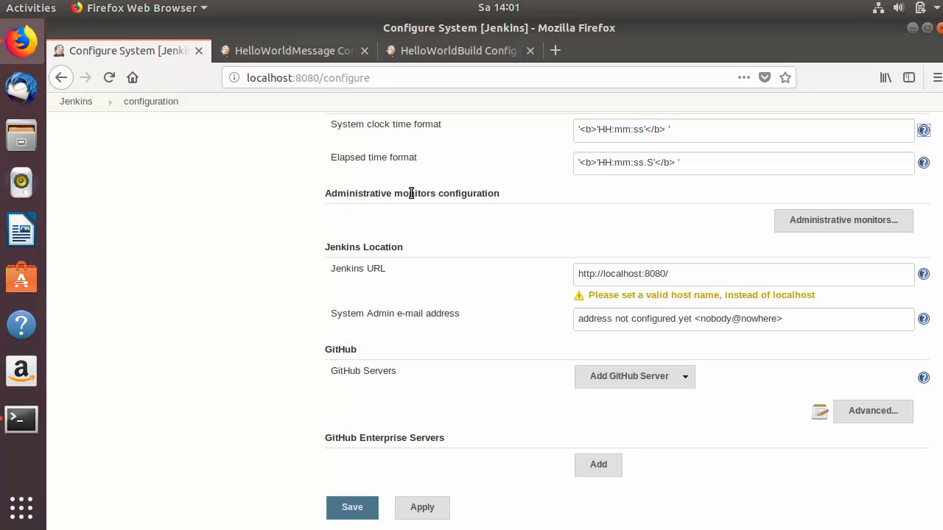
Expand the administrative monitors configuration and review the list of enabled administrative monitors.
{"action": "left_click", "coordinate": [860, 222]}
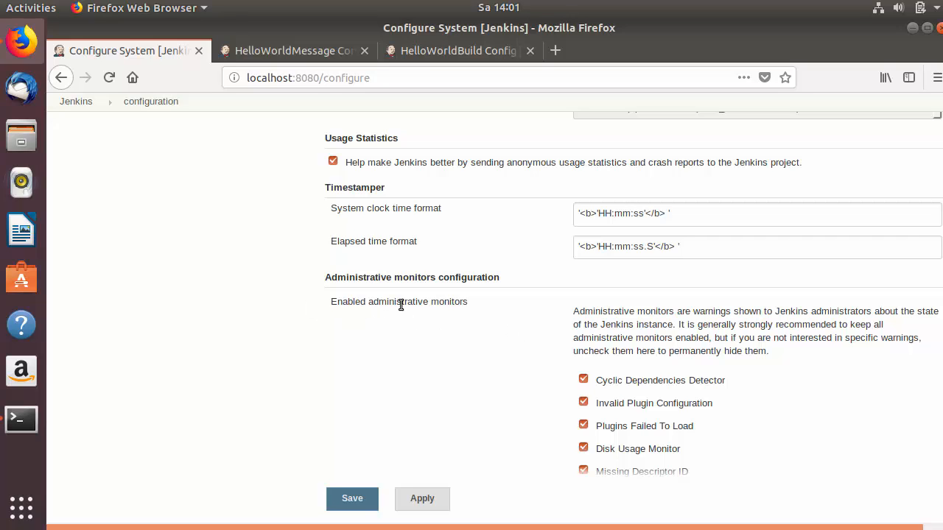
{"action": "scroll", "coordinate": [581, 312], "scroll_direction": "down", "scroll_amount": 2}
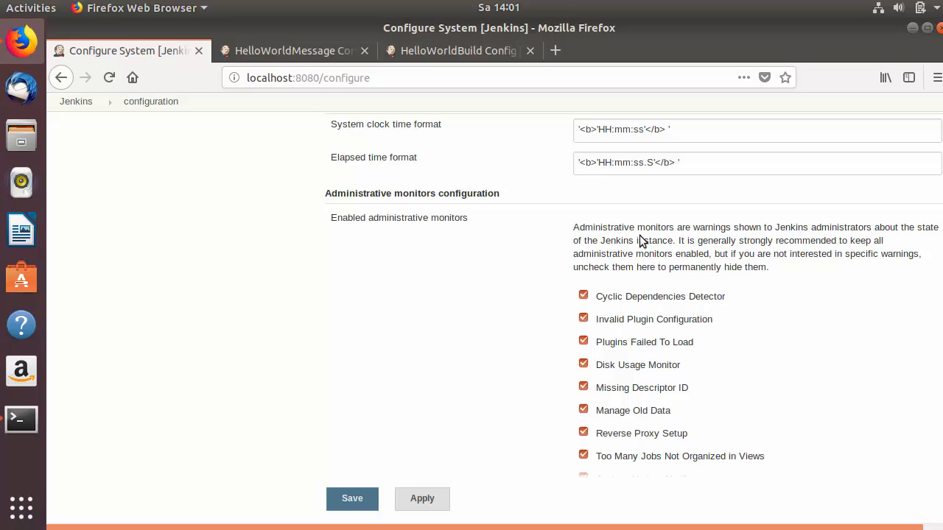
{"action": "scroll", "coordinate": [639, 241], "scroll_direction": "down", "scroll_amount": 3}
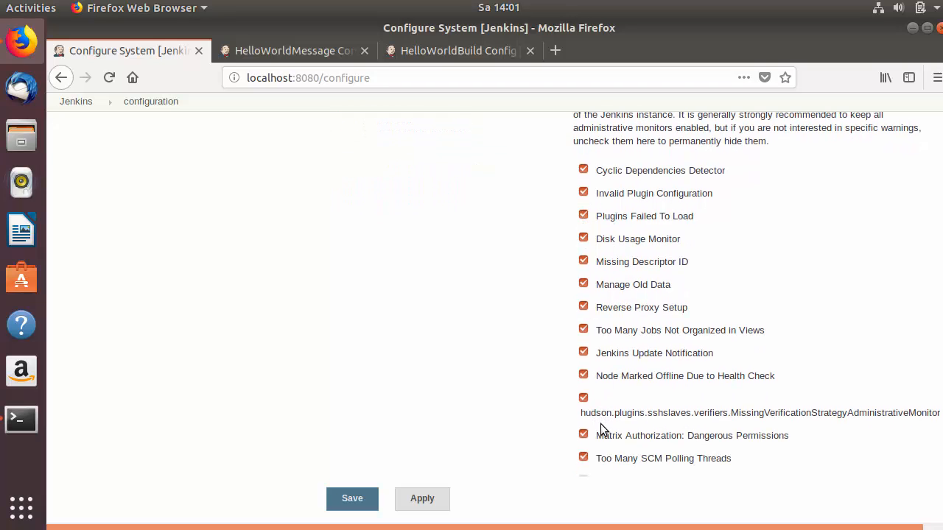
{"action": "scroll", "coordinate": [617, 310], "scroll_direction": "up", "scroll_amount": 1}
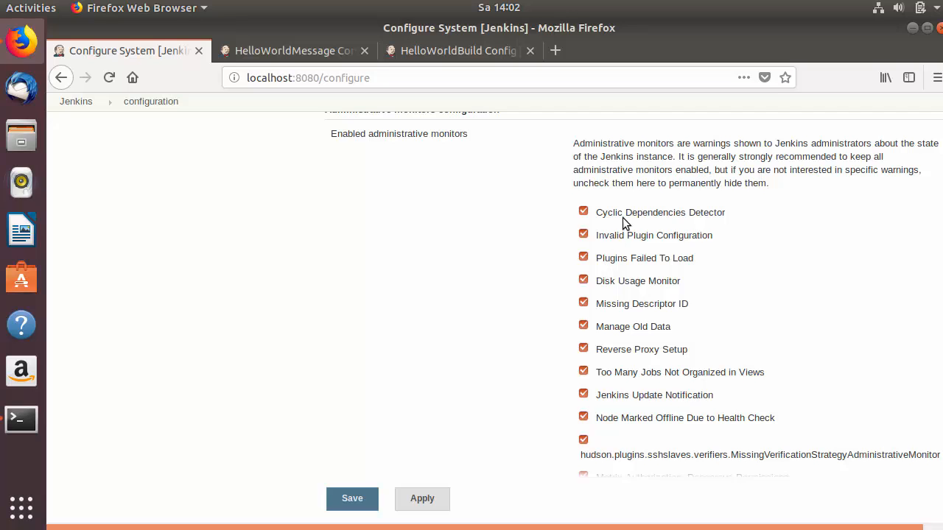
{"action": "scroll", "coordinate": [622, 217], "scroll_direction": "down", "scroll_amount": 2}
{"action": "scroll", "coordinate": [622, 217], "scroll_direction": "down", "scroll_amount": 3}
{"action": "scroll", "coordinate": [622, 217], "scroll_direction": "down", "scroll_amount": 7}
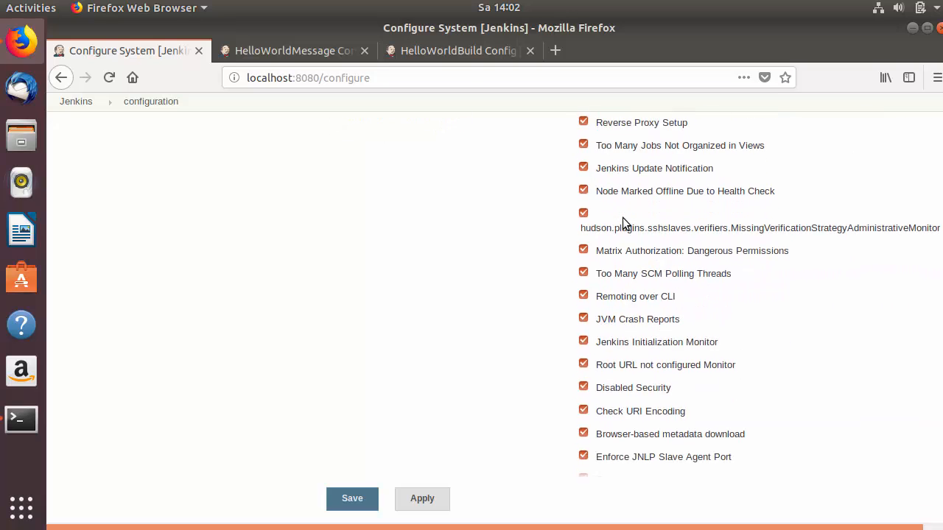
{"action": "scroll", "coordinate": [619, 292], "scroll_direction": "up", "scroll_amount": 9}
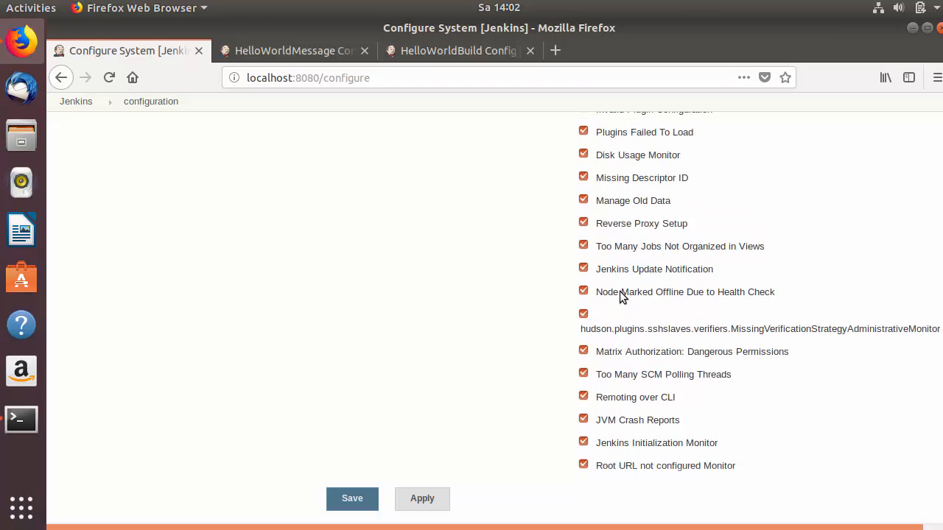
Disable the Node Marked Offline Due to Health Check monitor and enable it again.
{"action": "left_click", "coordinate": [584, 292]}
{"action": "left_click", "coordinate": [584, 292]}
{"action": "scroll", "coordinate": [335, 266], "scroll_direction": "up", "scroll_amount": 6}
{"action": "scroll", "coordinate": [335, 277], "scroll_direction": "down", "scroll_amount": 4}
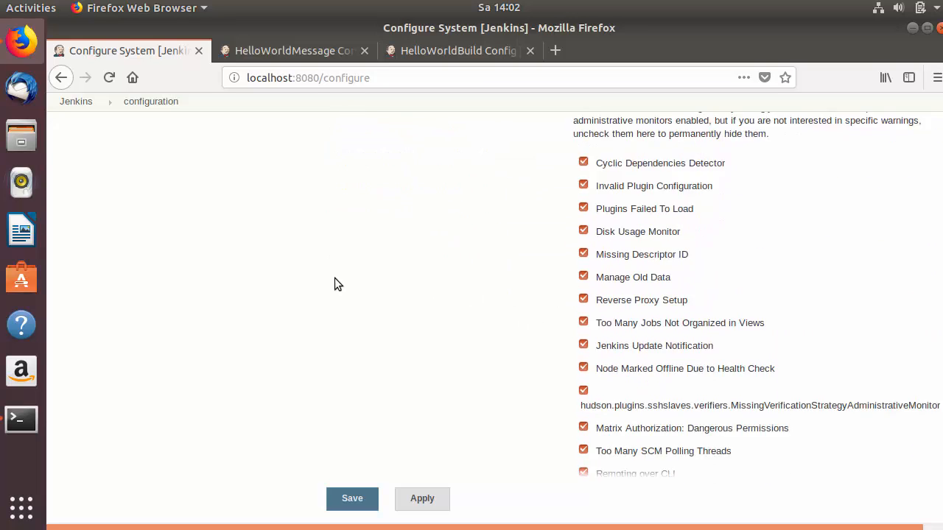
Examine the Jenkins URL and System Admin e-mail address settings under Jenkins Location.
{"action": "scroll", "coordinate": [334, 278], "scroll_direction": "down", "scroll_amount": 15}
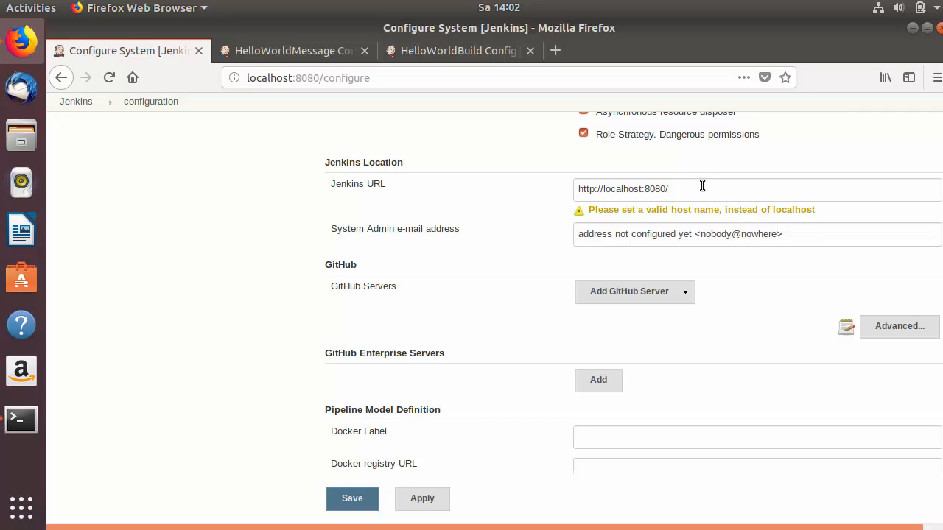
{"action": "double_click", "coordinate": [624, 189]}
{"action": "left_click_drag", "start_coordinate": [337, 228], "coordinate": [408, 224]}
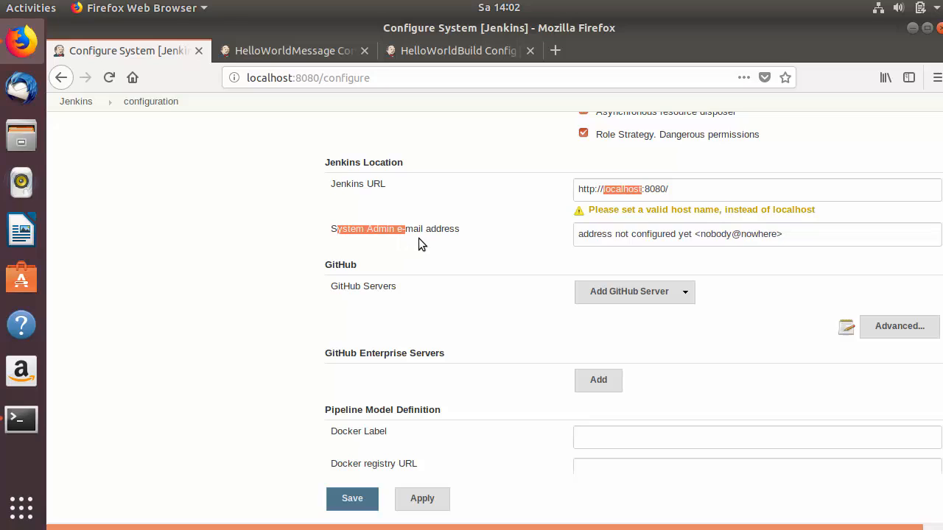
{"action": "left_click", "coordinate": [676, 233]}
{"action": "double_click", "coordinate": [678, 233]}
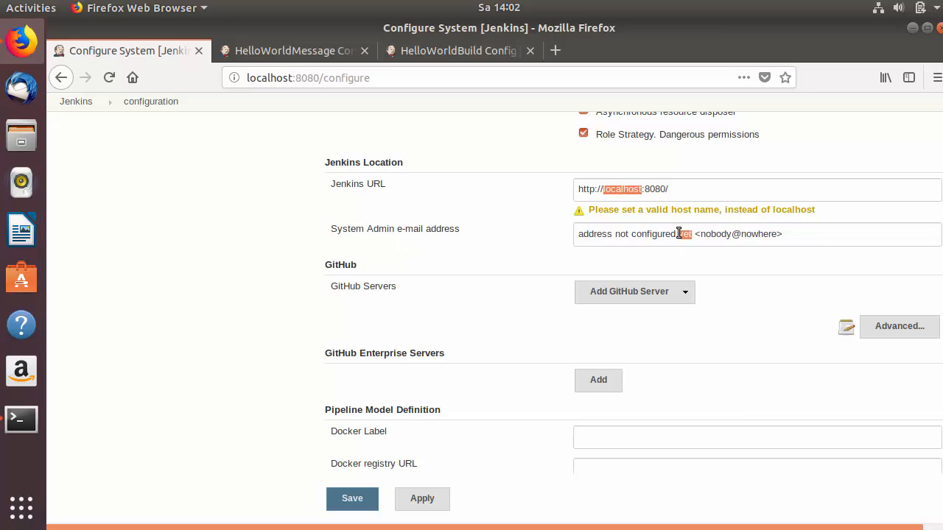
{"action": "left_click", "coordinate": [678, 233]}
{"action": "double_click", "coordinate": [679, 234]}
Add a GitHub Server entry under GitHub Servers and open its Name for editing.
{"action": "scroll", "coordinate": [678, 233], "scroll_direction": "down", "scroll_amount": 2}
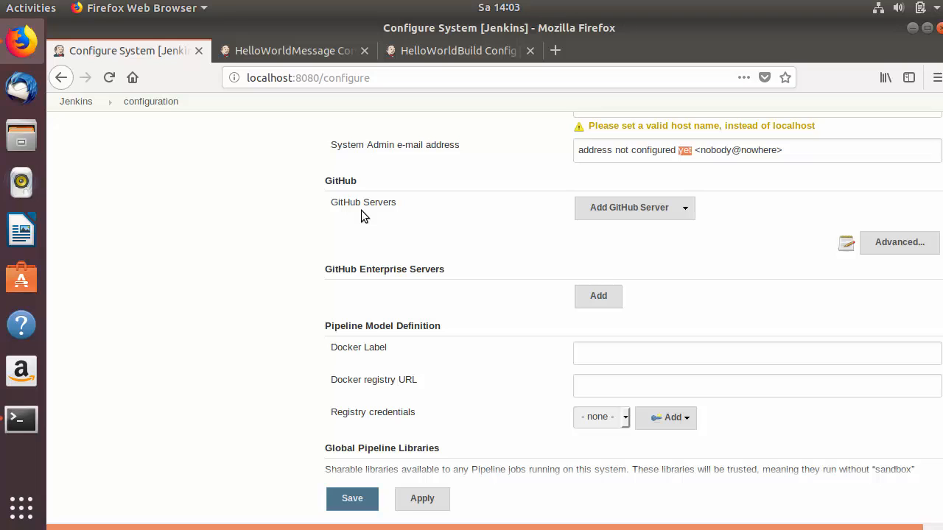
{"action": "left_click", "coordinate": [619, 215]}
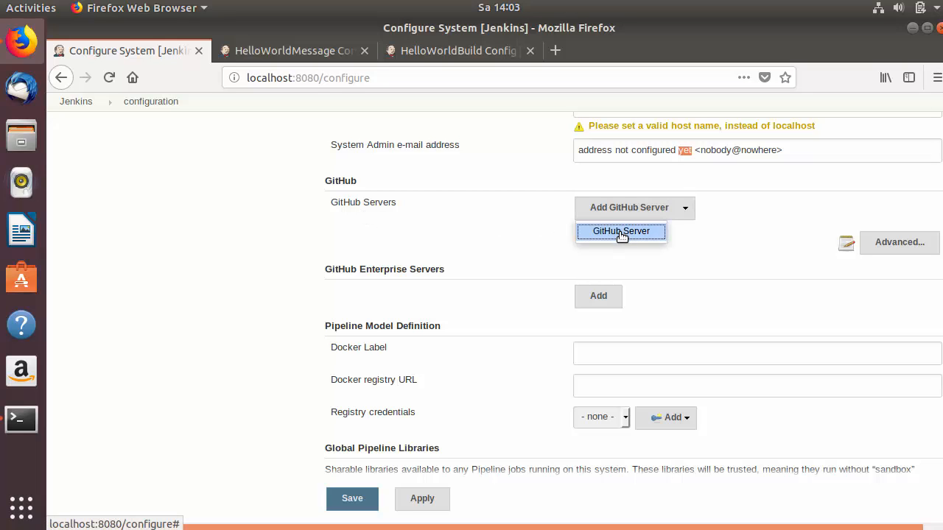
{"action": "left_click", "coordinate": [622, 234]}
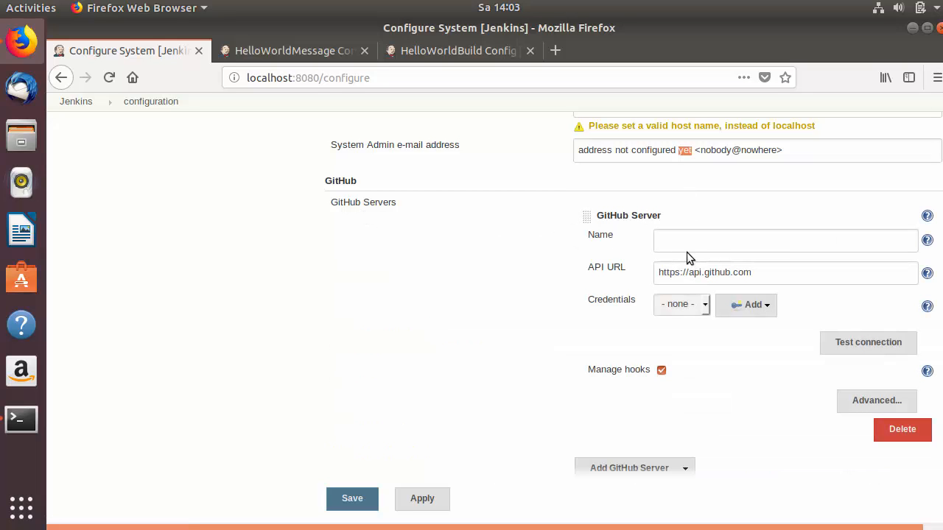
{"action": "scroll", "coordinate": [678, 247], "scroll_direction": "down", "scroll_amount": 1}
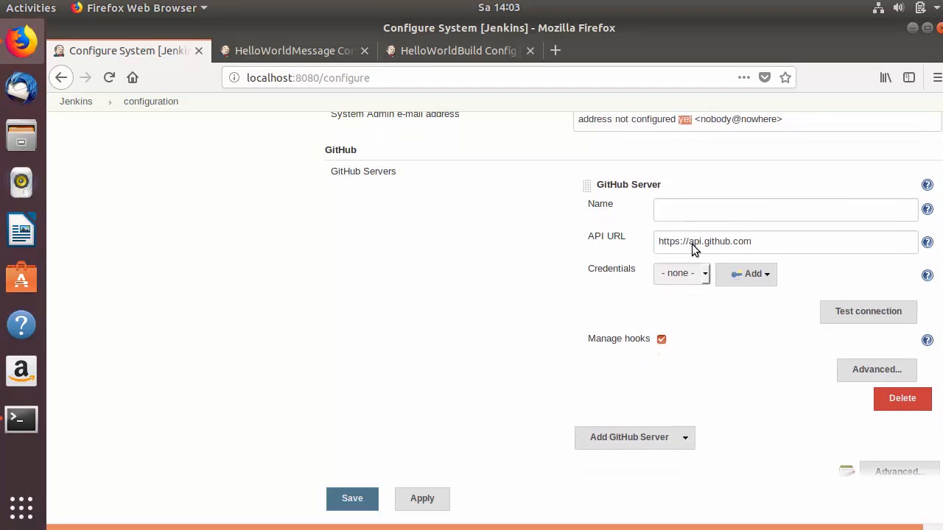
{"action": "left_click", "coordinate": [676, 199]}
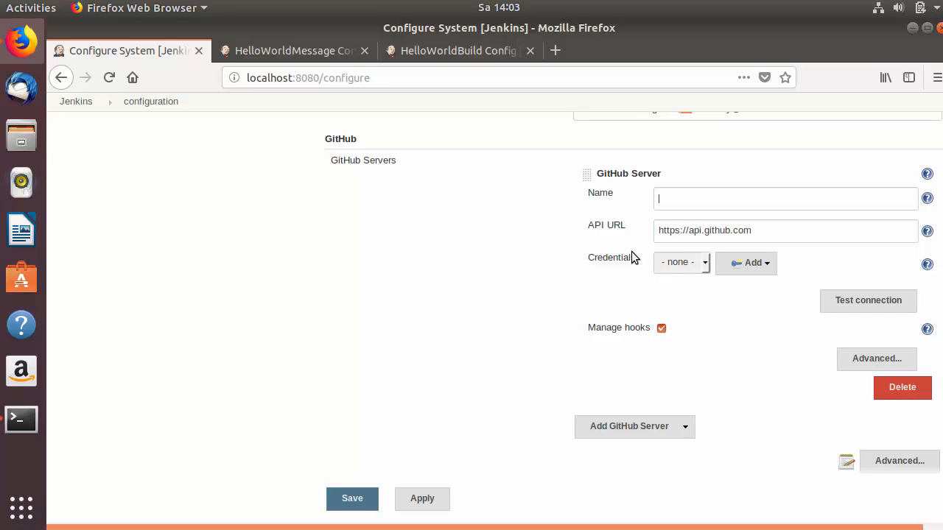
Review the GitHub server options, GitHub Enterprise Servers and the Docker settings under Pipeline Model Definition.
{"action": "scroll", "coordinate": [626, 256], "scroll_direction": "down", "scroll_amount": 1}
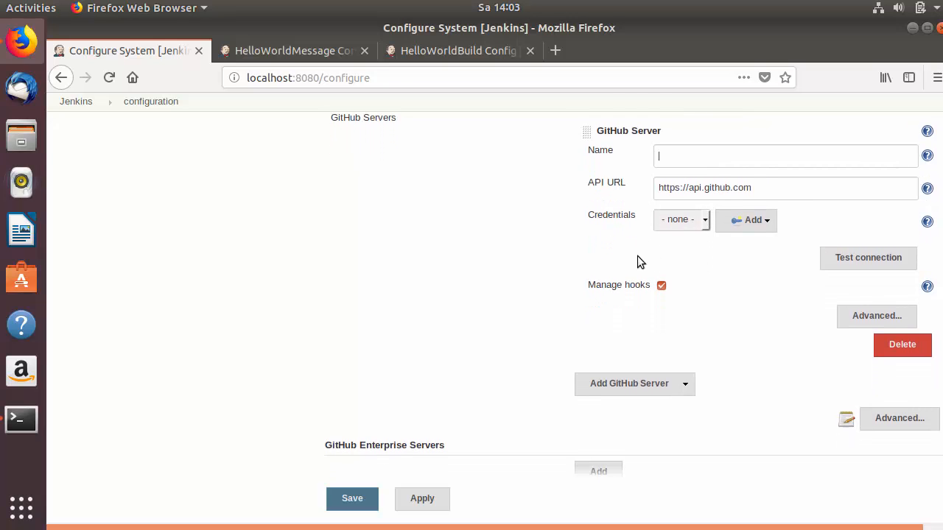
{"action": "scroll", "coordinate": [637, 262], "scroll_direction": "down", "scroll_amount": 2}
{"action": "scroll", "coordinate": [608, 251], "scroll_direction": "down", "scroll_amount": 1}
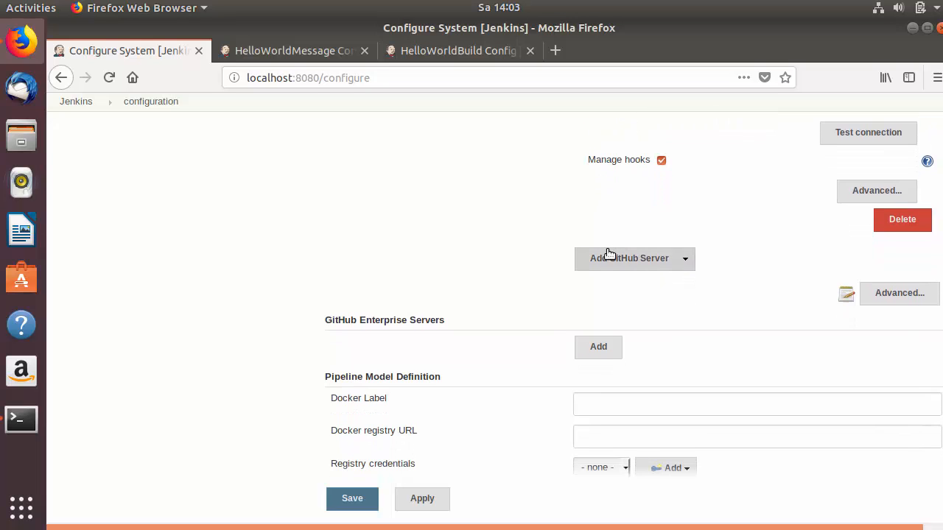
{"action": "scroll", "coordinate": [587, 291], "scroll_direction": "down", "scroll_amount": 1}
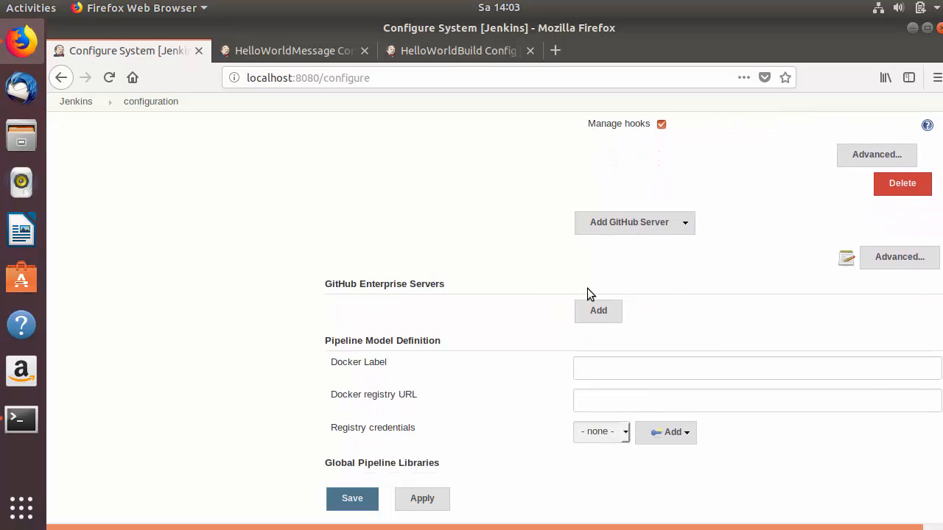
{"action": "scroll", "coordinate": [383, 254], "scroll_direction": "down", "scroll_amount": 2}
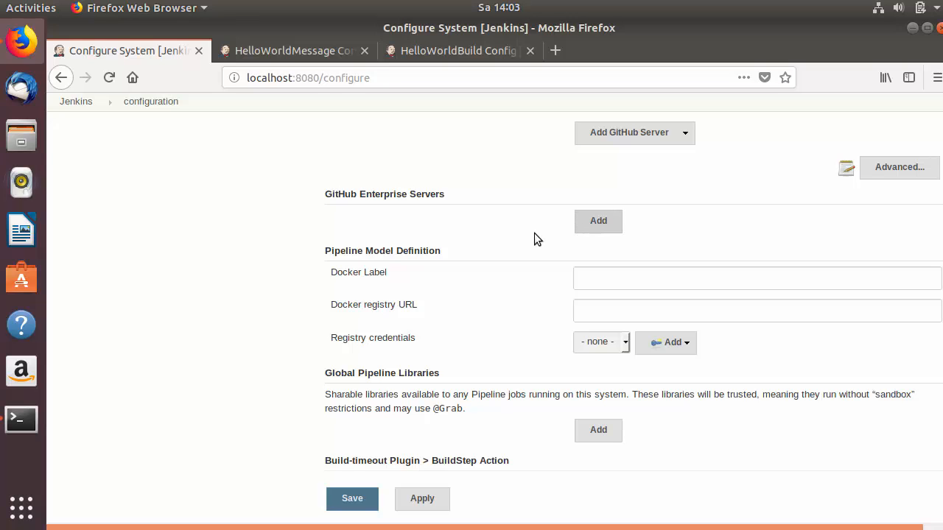
{"action": "scroll", "coordinate": [477, 217], "scroll_direction": "down", "scroll_amount": 3}
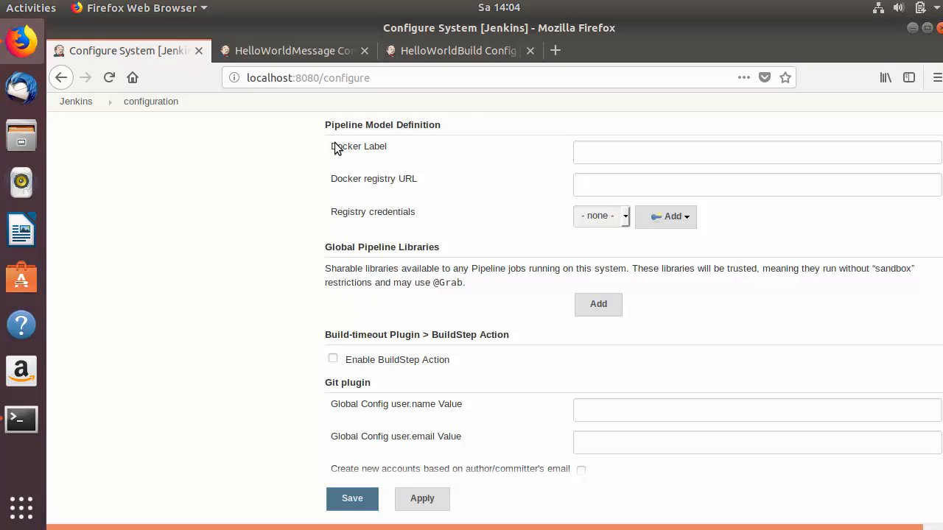
Review the Global Pipeline Libraries, Build-timeout, Git plugin, Subversion, Shell and Extended E-mail Notification settings.
{"action": "scroll", "coordinate": [294, 164], "scroll_direction": "down", "scroll_amount": 3}
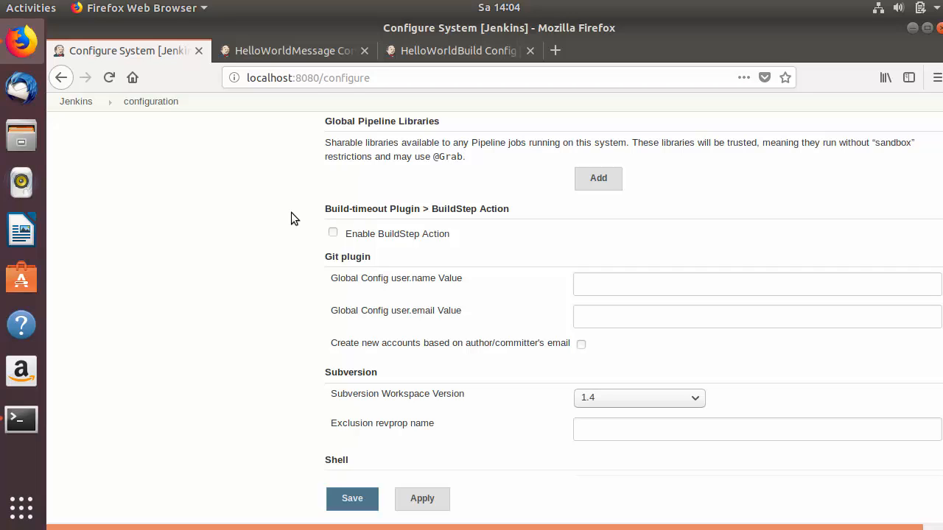
{"action": "scroll", "coordinate": [321, 198], "scroll_direction": "down", "scroll_amount": 1}
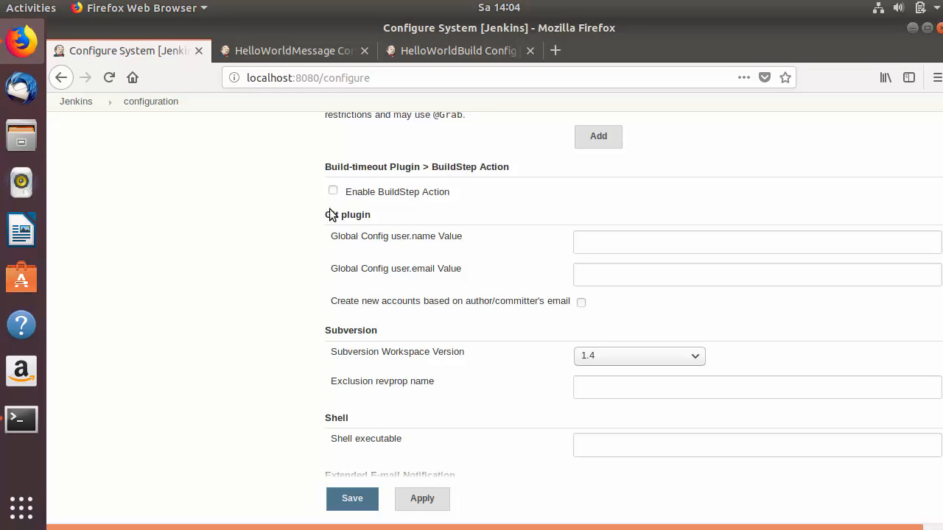
{"action": "double_click", "coordinate": [328, 215]}
{"action": "scroll", "coordinate": [301, 238], "scroll_direction": "down", "scroll_amount": 3}
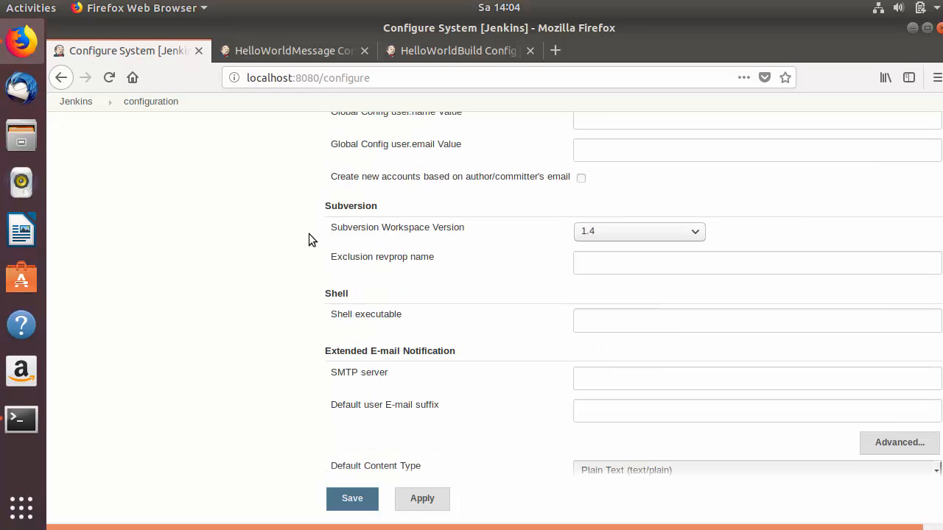
{"action": "scroll", "coordinate": [347, 226], "scroll_direction": "down", "scroll_amount": 2}
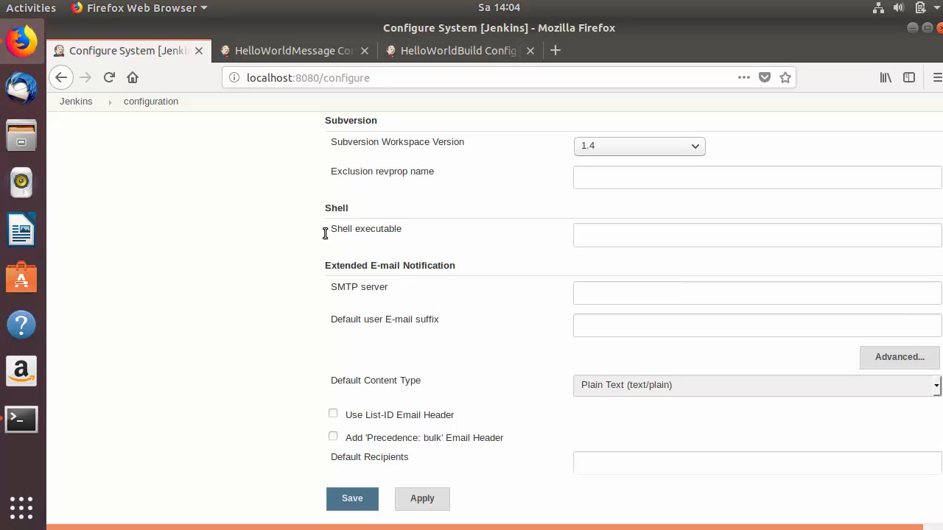
{"action": "scroll", "coordinate": [319, 236], "scroll_direction": "down", "scroll_amount": 1}
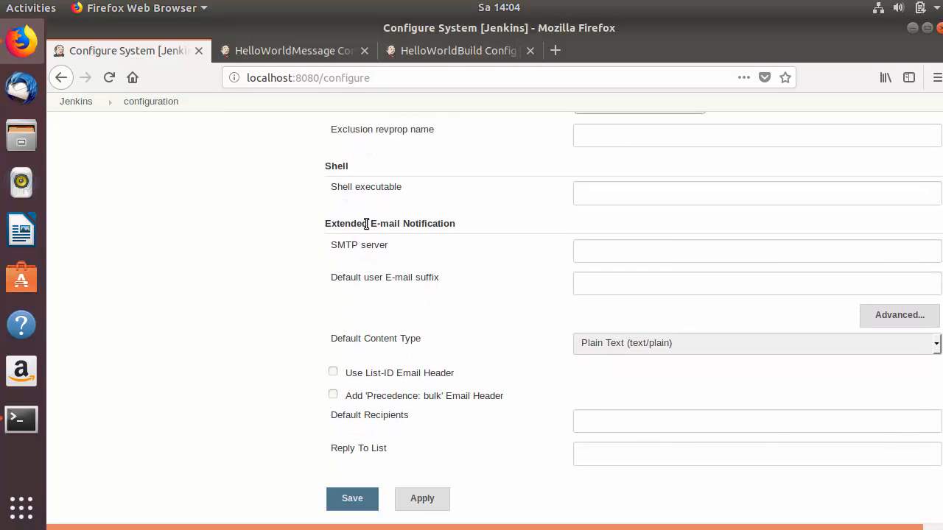
Examine the E-mail Notification section at the end of the configuration, including its SMTP server setting.
{"action": "scroll", "coordinate": [366, 227], "scroll_direction": "down", "scroll_amount": 6}
{"action": "scroll", "coordinate": [365, 222], "scroll_direction": "down", "scroll_amount": 10}
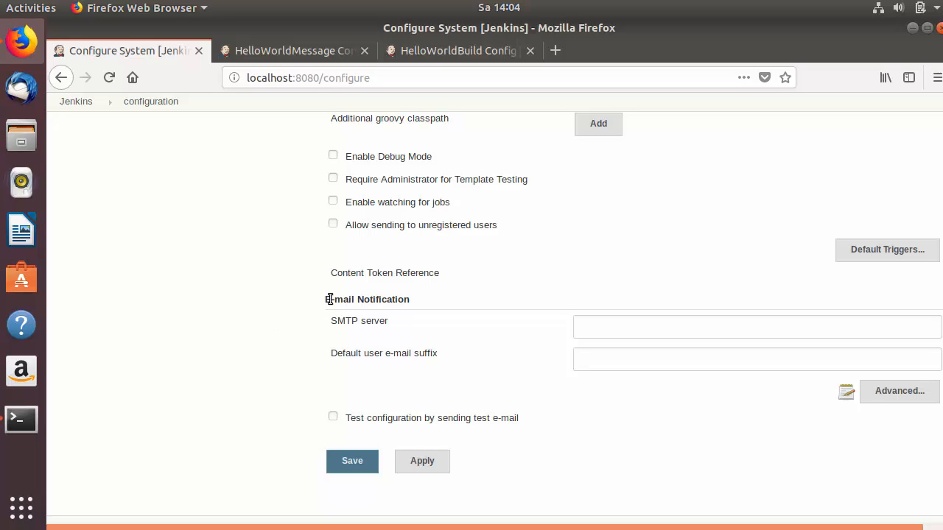
{"action": "left_click_drag", "start_coordinate": [326, 301], "coordinate": [406, 300]}
{"action": "left_click_drag", "start_coordinate": [336, 323], "coordinate": [438, 326]}
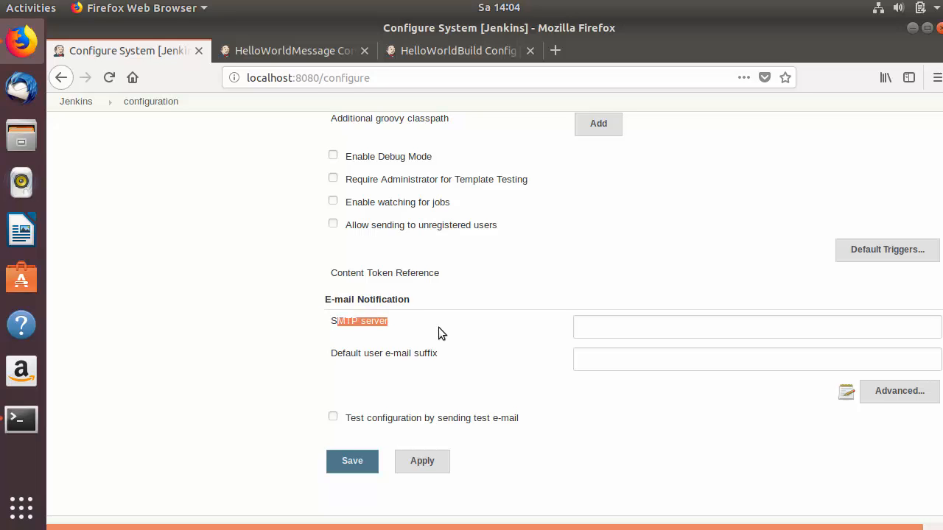
{"action": "left_click", "coordinate": [608, 332]}
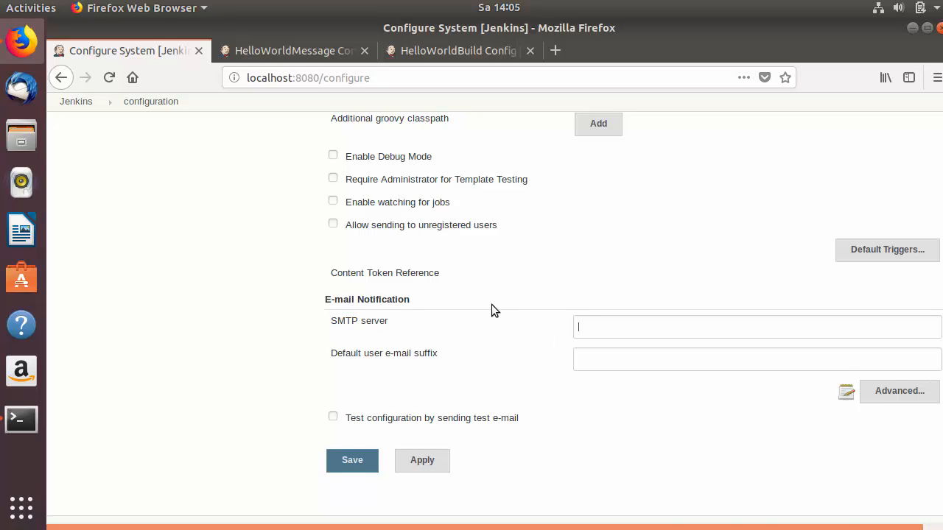
{"action": "scroll", "coordinate": [492, 304], "scroll_direction": "down", "scroll_amount": 1}
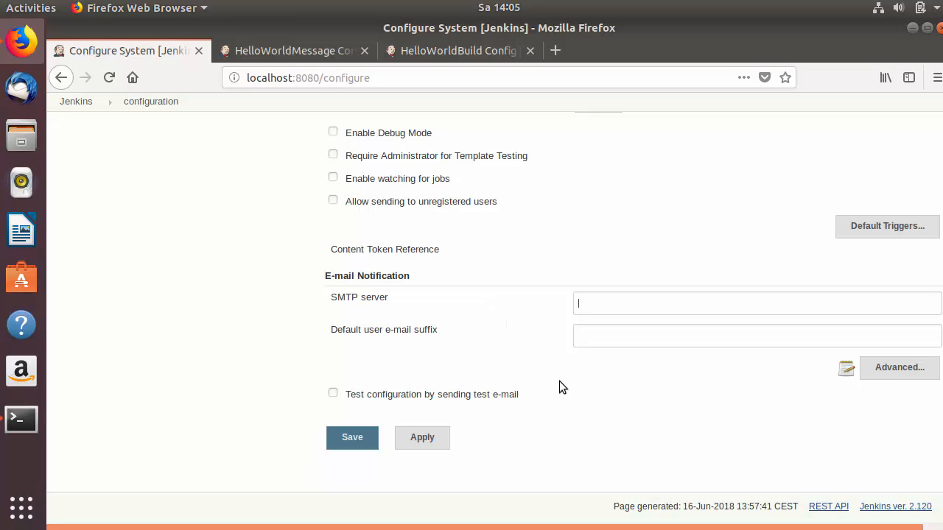
Return to the beginning of the system configuration page, where the System Message is set.
{"action": "scroll", "coordinate": [534, 379], "scroll_direction": "up", "scroll_amount": 20}
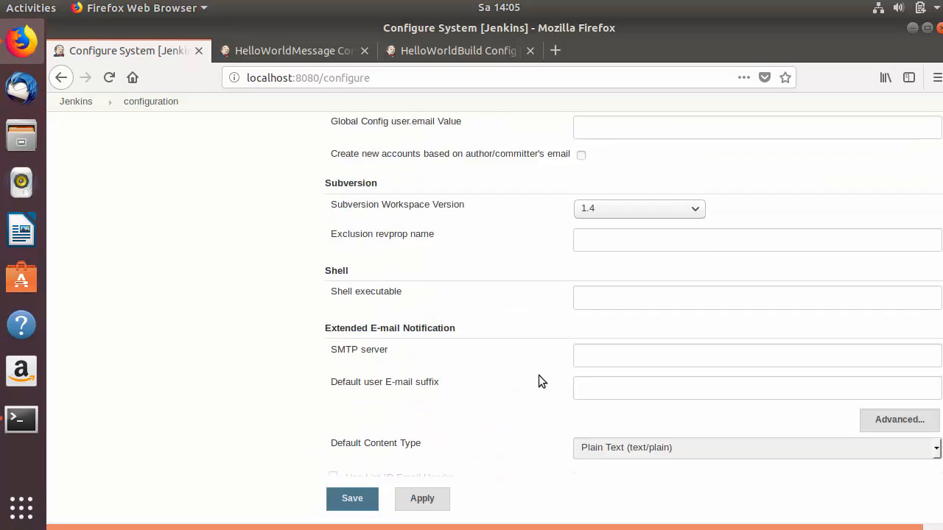
{"action": "scroll", "coordinate": [538, 375], "scroll_direction": "up", "scroll_amount": 20}
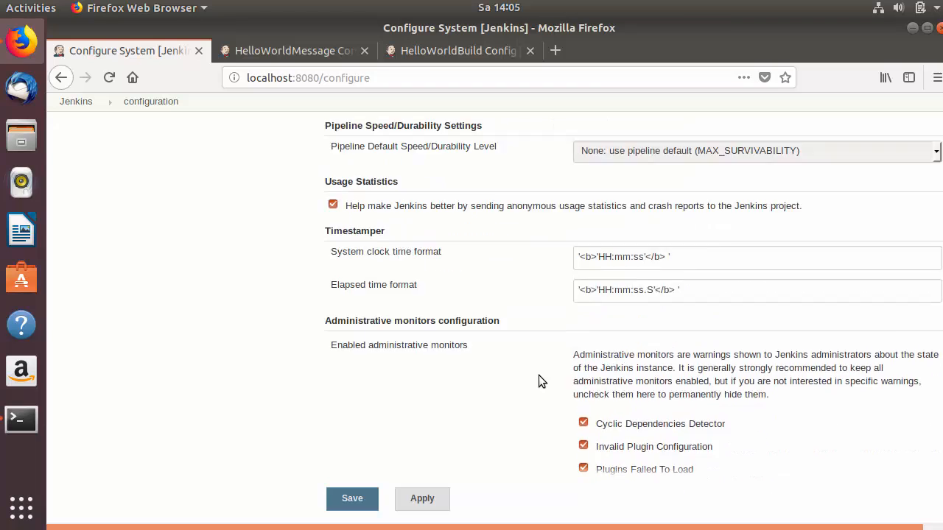
{"action": "scroll", "coordinate": [538, 381], "scroll_direction": "up", "scroll_amount": 2}
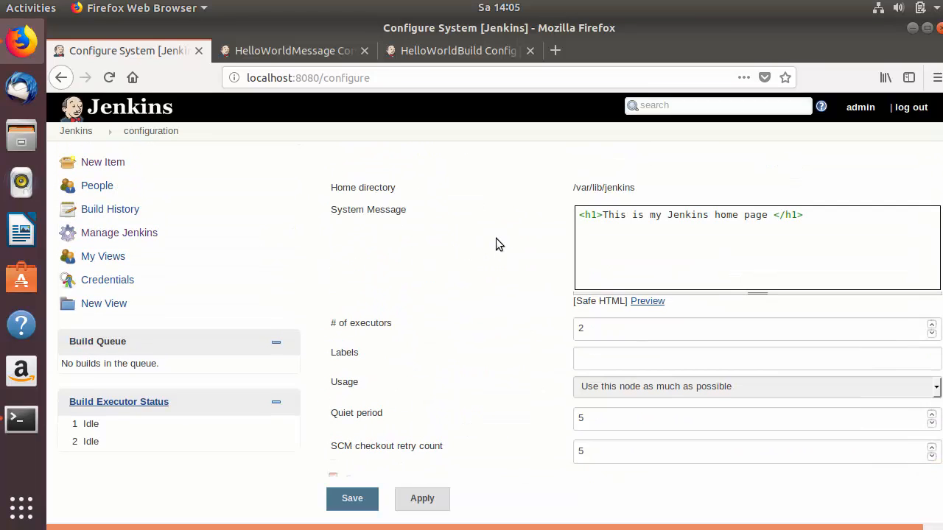